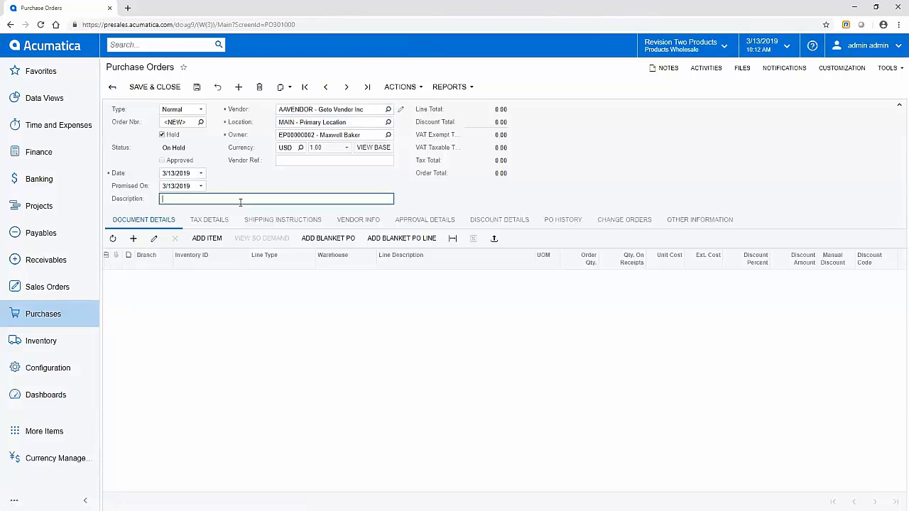
- Enter 'simple PO' as the description and add a line for 25 WIDGET01
{"action": "type", "text": "simple PO"}
{"action": "key", "text": "Tab"}
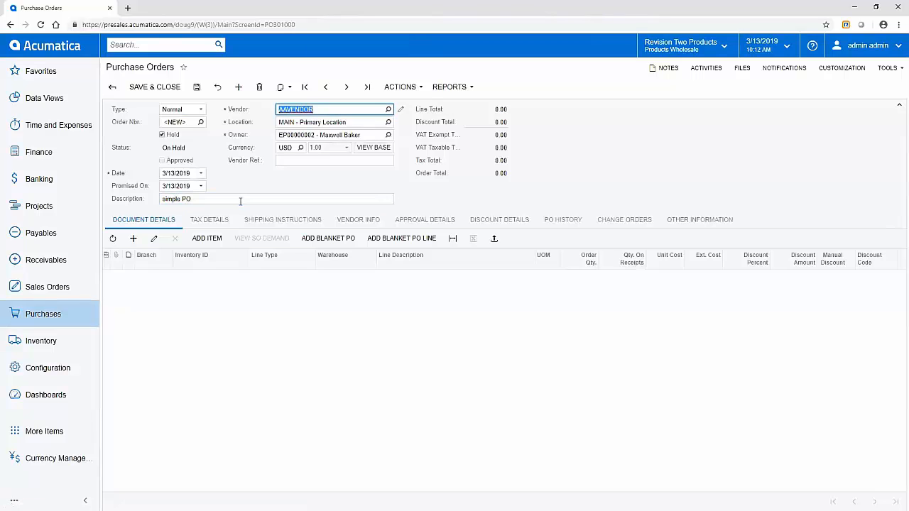
{"action": "left_click", "coordinate": [132, 238]}
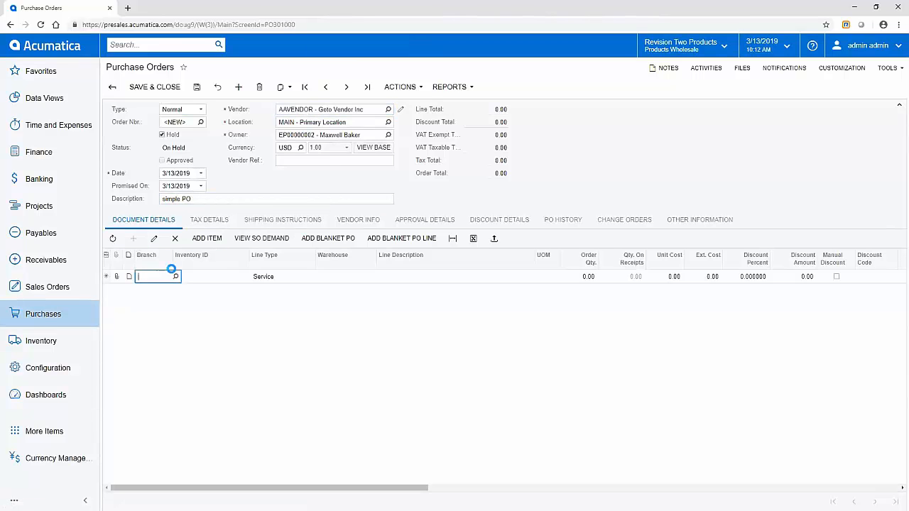
{"action": "left_click", "coordinate": [202, 279]}
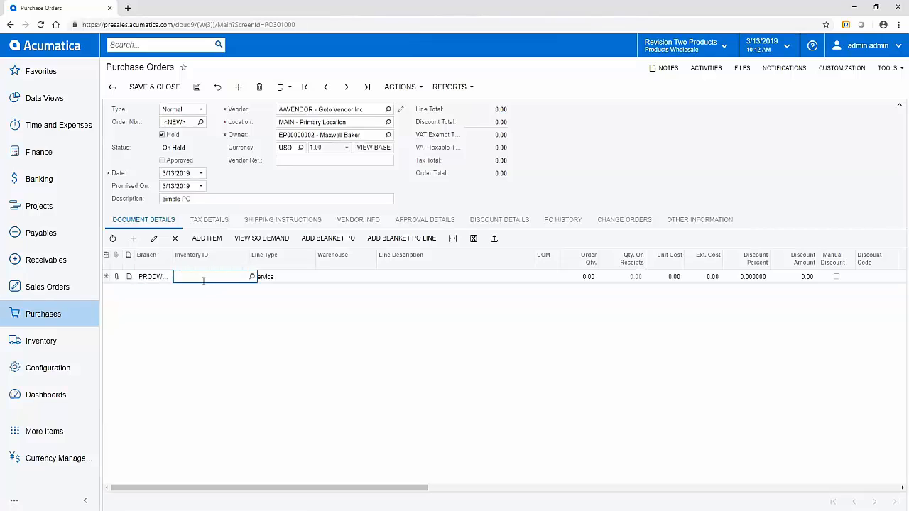
{"action": "type", "text": "widget"}
{"action": "key", "text": "Tab"}
{"action": "key", "text": "Tab"}
{"action": "key", "text": "Tab"}
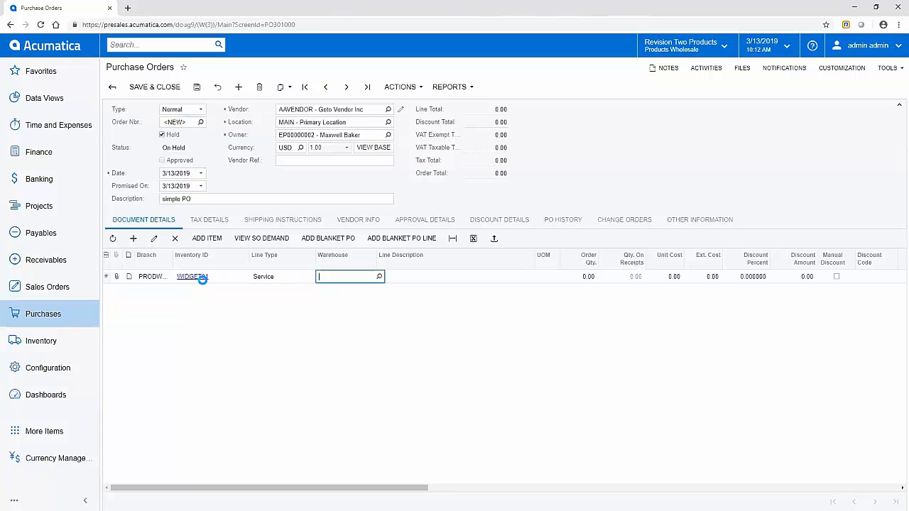
{"action": "type", "text": "25"}
{"action": "key", "text": "Tab"}
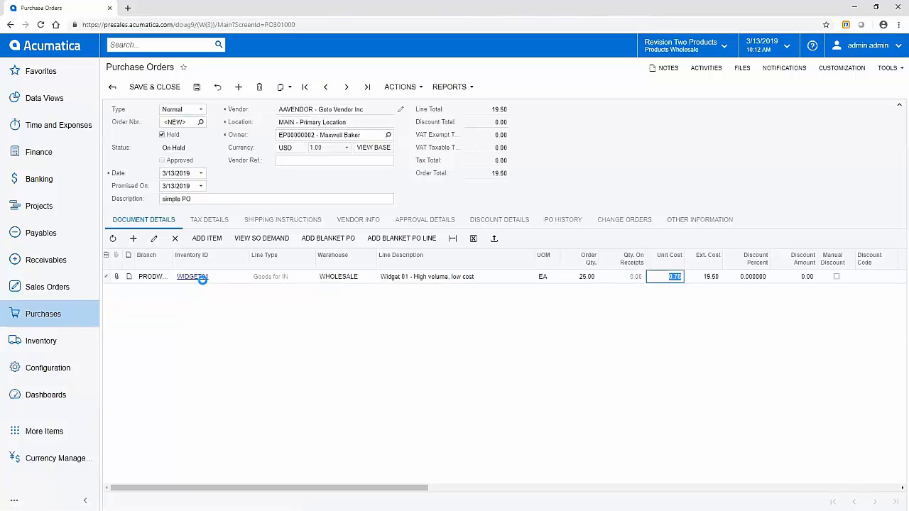
- Add a second line for 11 AAPOWERAID from the WHOLESALE warehouse
{"action": "key", "text": "Insert"}
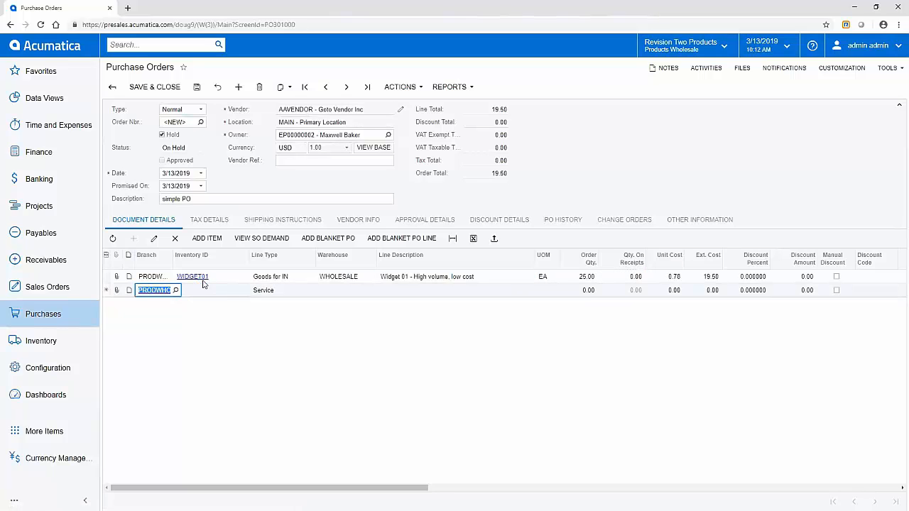
{"action": "type", "text": "power"}
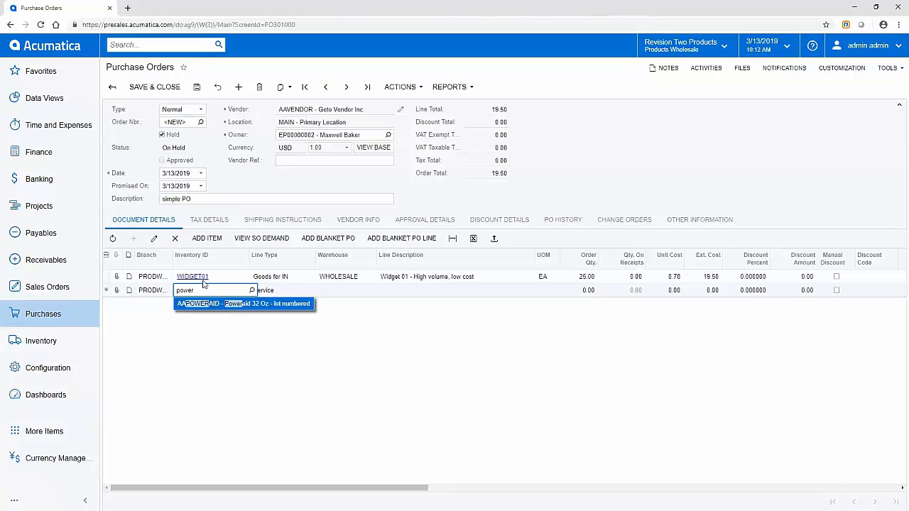
{"action": "left_click", "coordinate": [214, 305]}
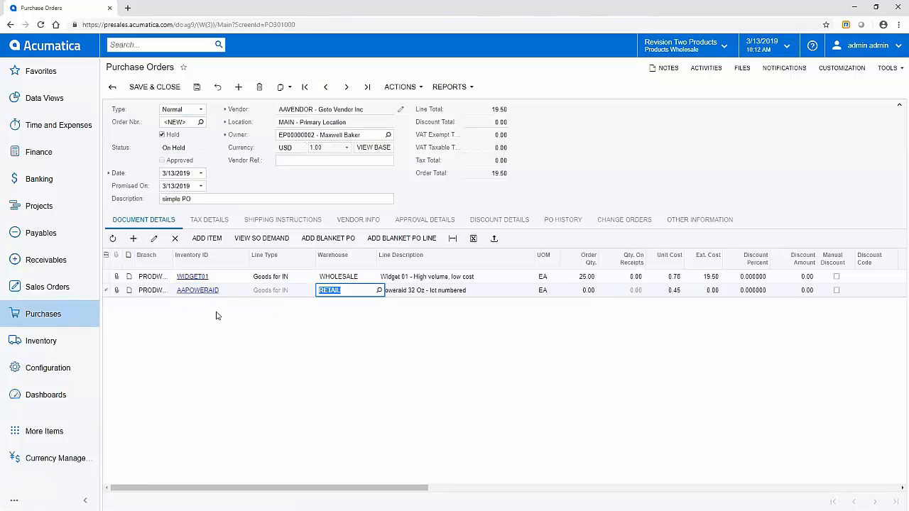
{"action": "type", "text": "wholesale"}
{"action": "key", "text": "Tab"}
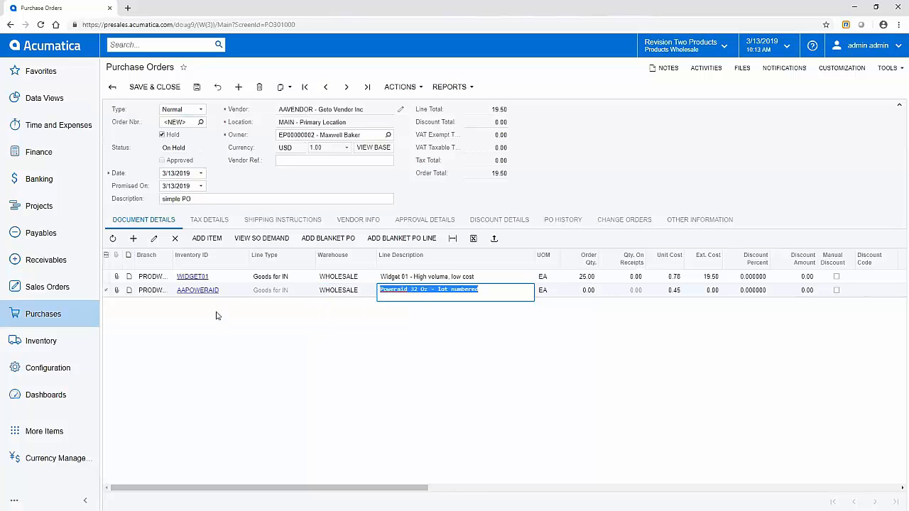
{"action": "key", "text": "Tab"}
{"action": "key", "text": "Tab"}
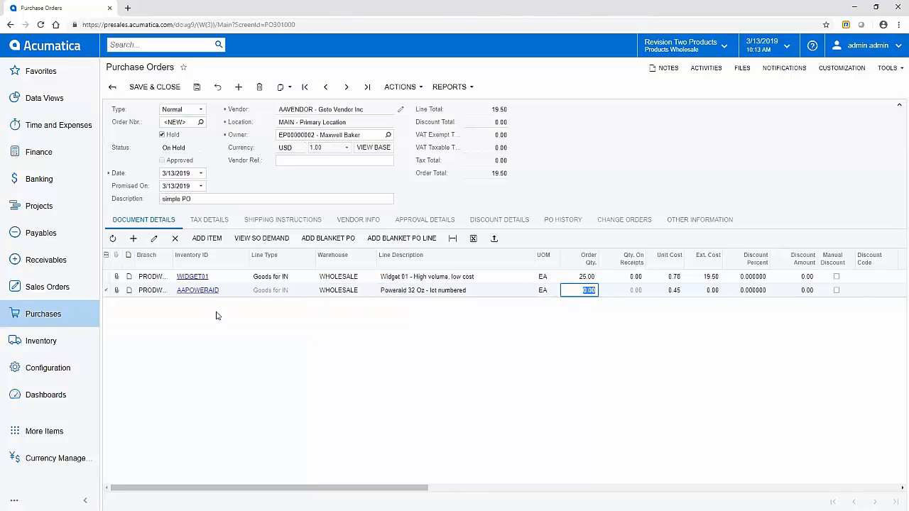
{"action": "type", "text": "11"}
{"action": "key", "text": "Tab"}
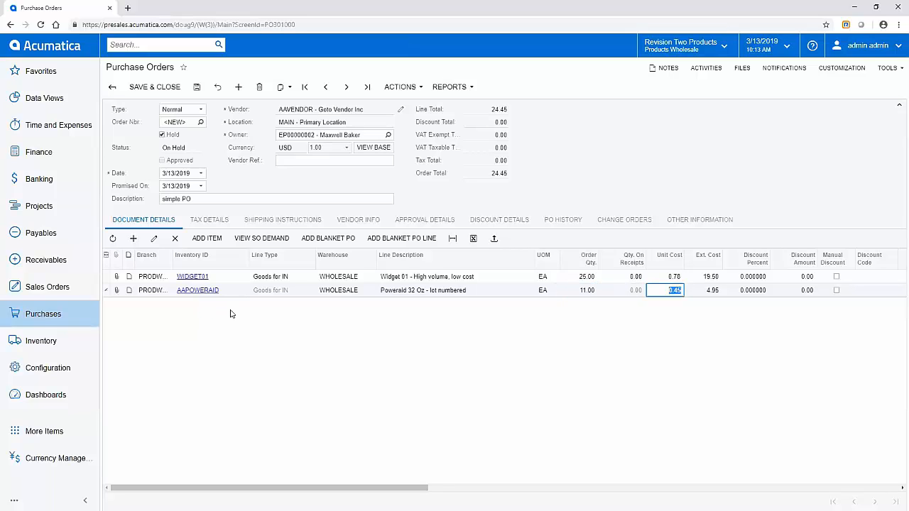
- Save the purchase order and remove its hold so it becomes Open
{"action": "left_click", "coordinate": [198, 88]}
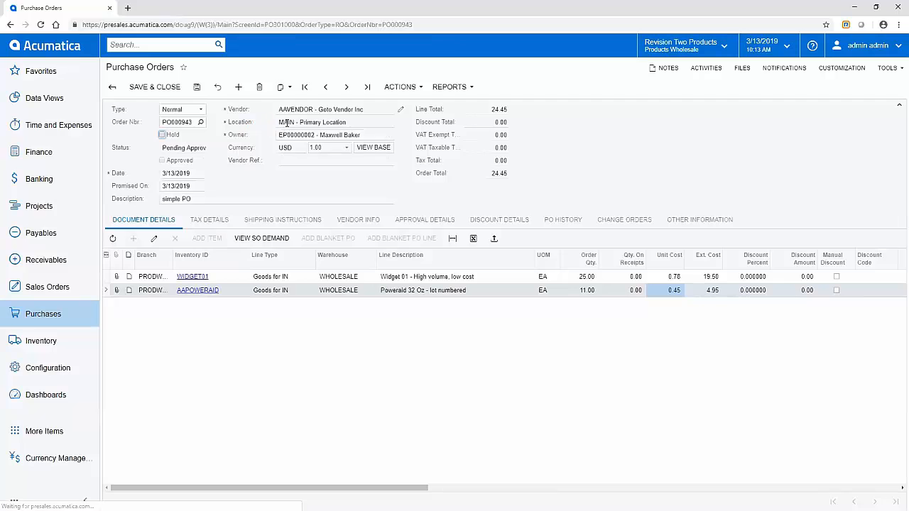
{"action": "left_click", "coordinate": [400, 87]}
{"action": "left_click", "coordinate": [401, 100]}
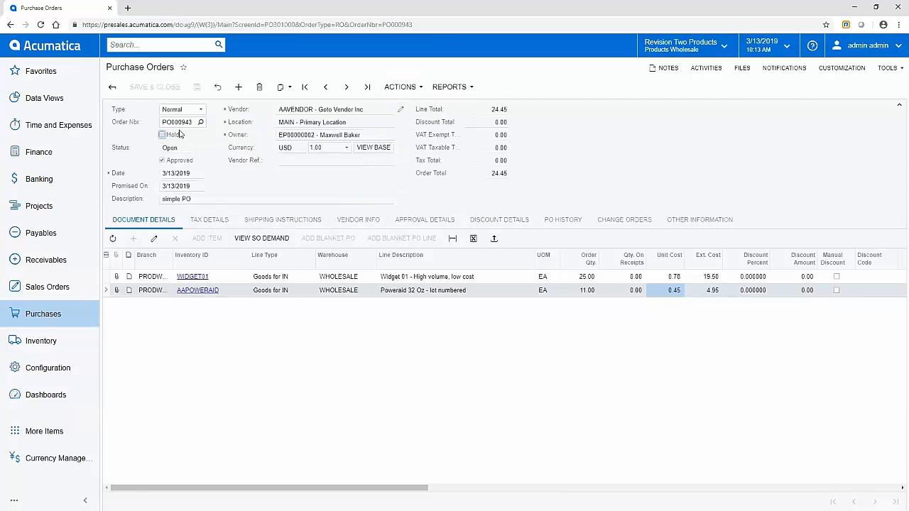
- Select the order number PO000943 for copying
{"action": "left_click", "coordinate": [179, 123]}
{"action": "left_click", "coordinate": [192, 122]}
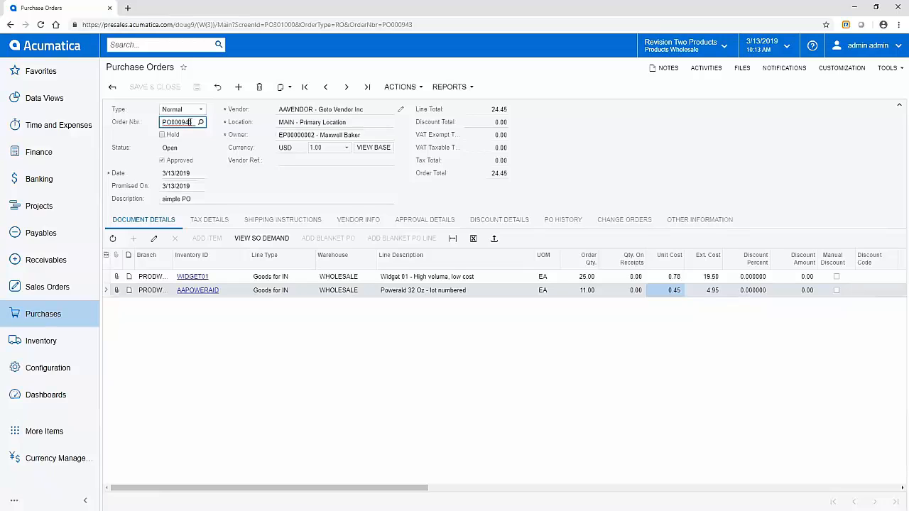
{"action": "double_click", "coordinate": [192, 122]}
{"action": "key", "text": "ctrl+c"}
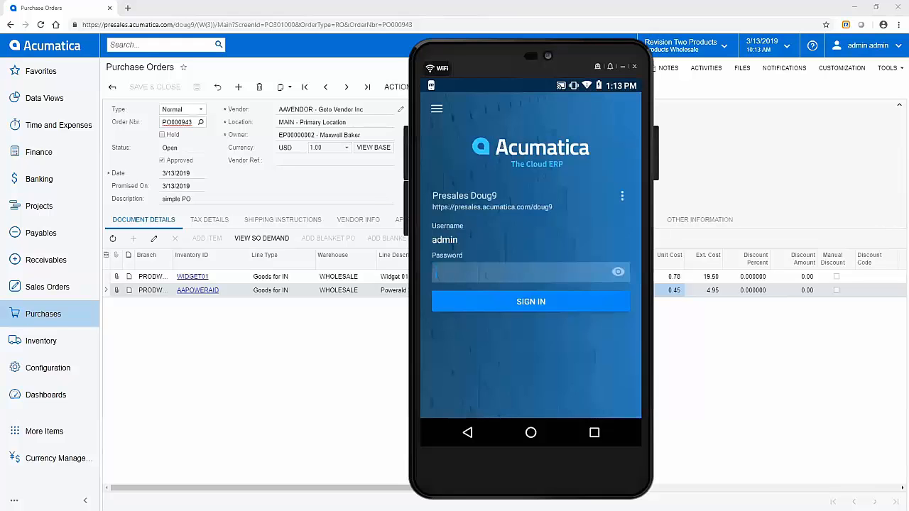
- Generate a Code-128 barcode for PO000943 in the online generator, then minimize its window
{"action": "key", "text": "alt+Tab"}
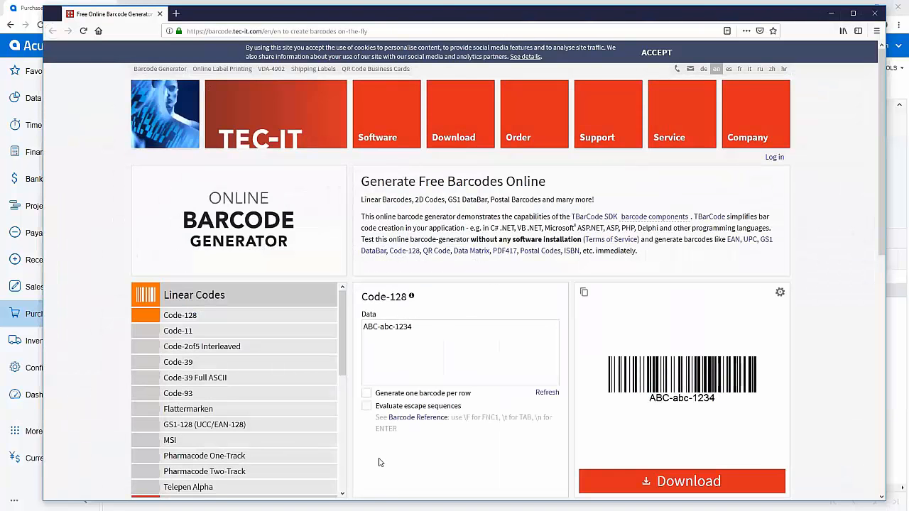
{"action": "triple_click", "coordinate": [427, 327]}
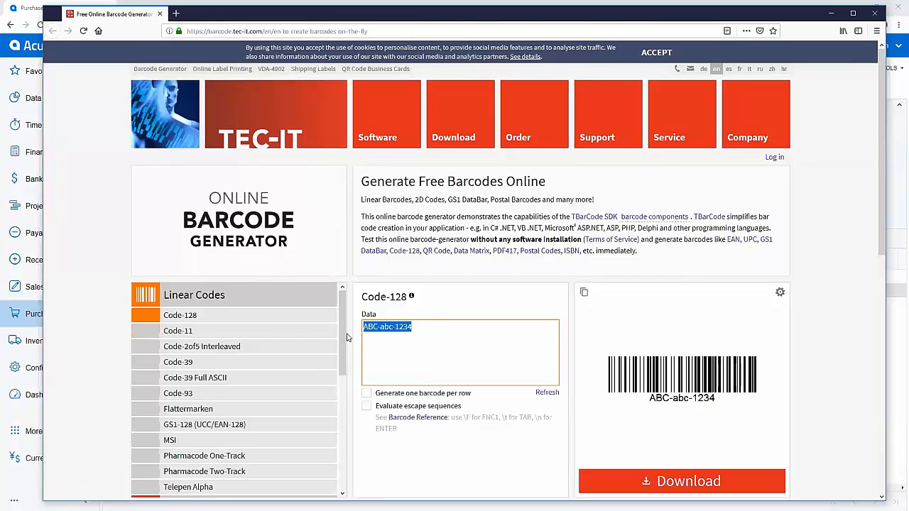
{"action": "key", "text": "ctrl+v"}
{"action": "key", "text": "Tab"}
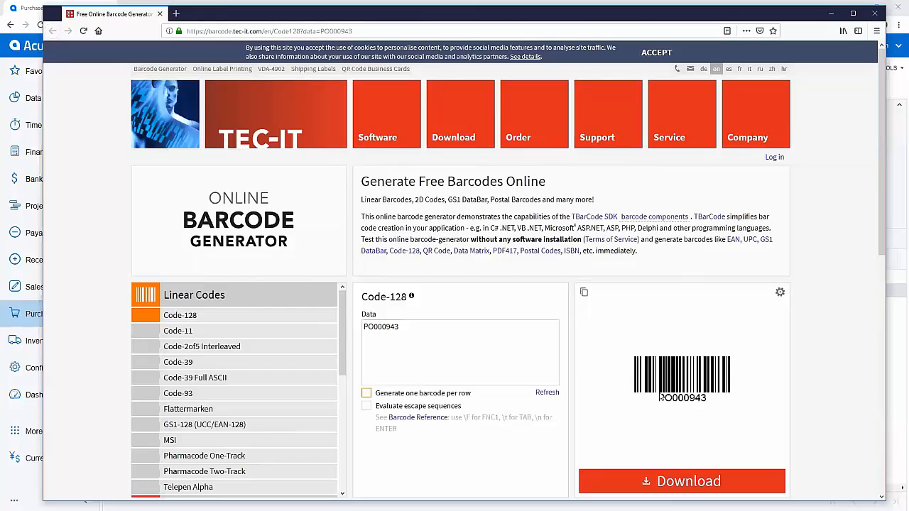
{"action": "left_click", "coordinate": [832, 13]}
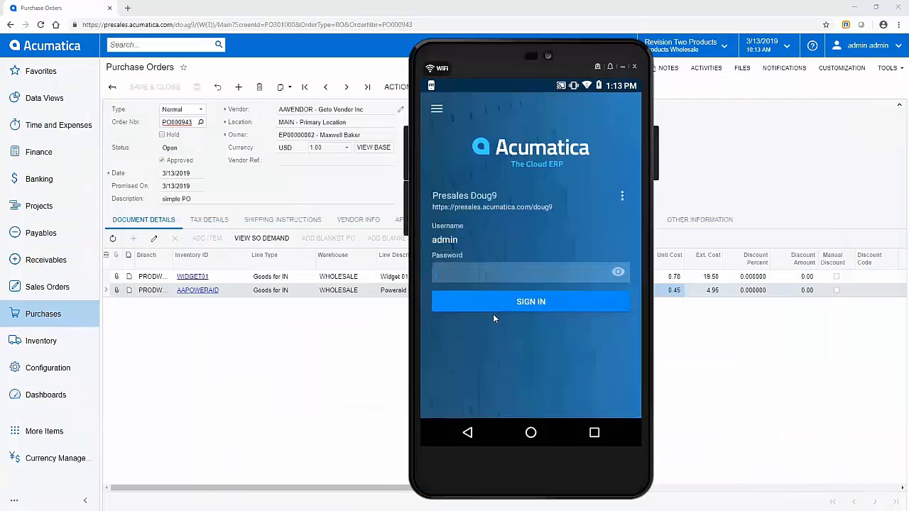
- Sign in to Acumatica Mobile with the account password and go to Warehouse Management
{"action": "type", "text": "1"}
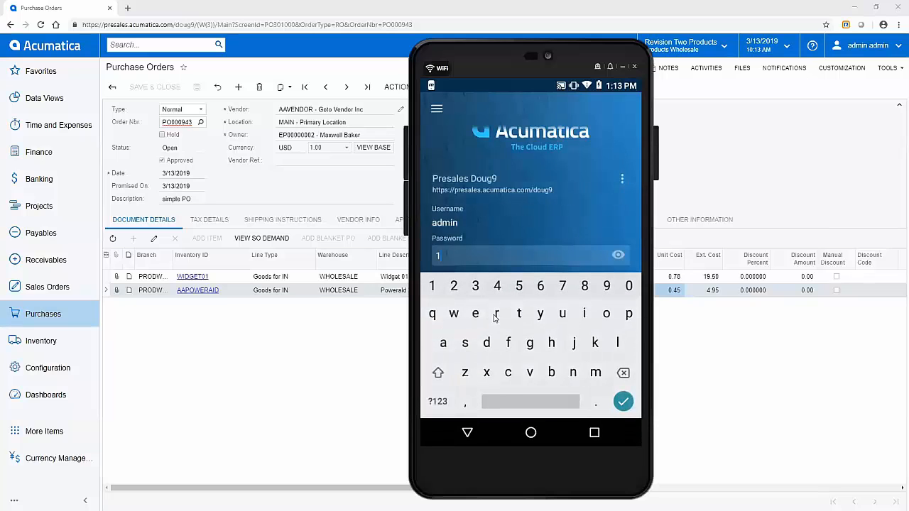
{"action": "type", "text": "23qwe"}
{"action": "key", "text": "Return"}
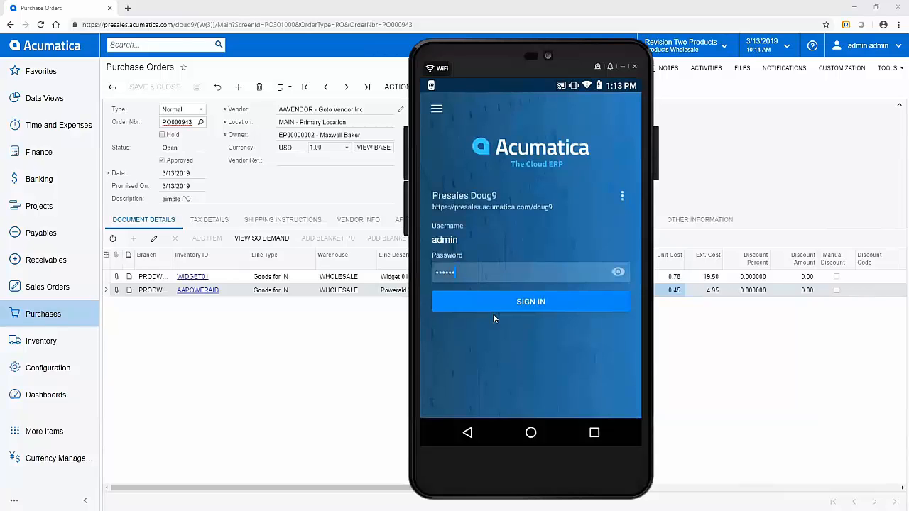
{"action": "left_click", "coordinate": [494, 314]}
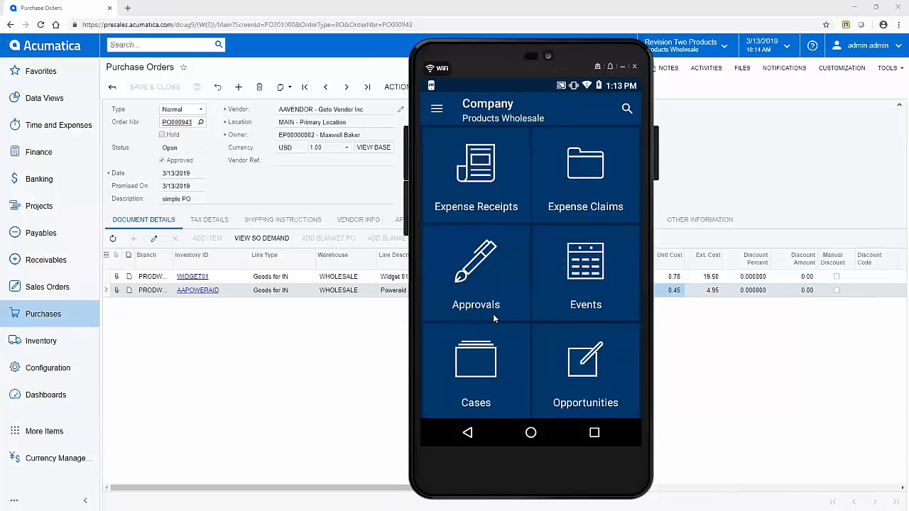
{"action": "scroll", "coordinate": [493, 314], "scroll_direction": "down", "scroll_amount": 5}
{"action": "scroll", "coordinate": [493, 314], "scroll_direction": "down", "scroll_amount": 6}
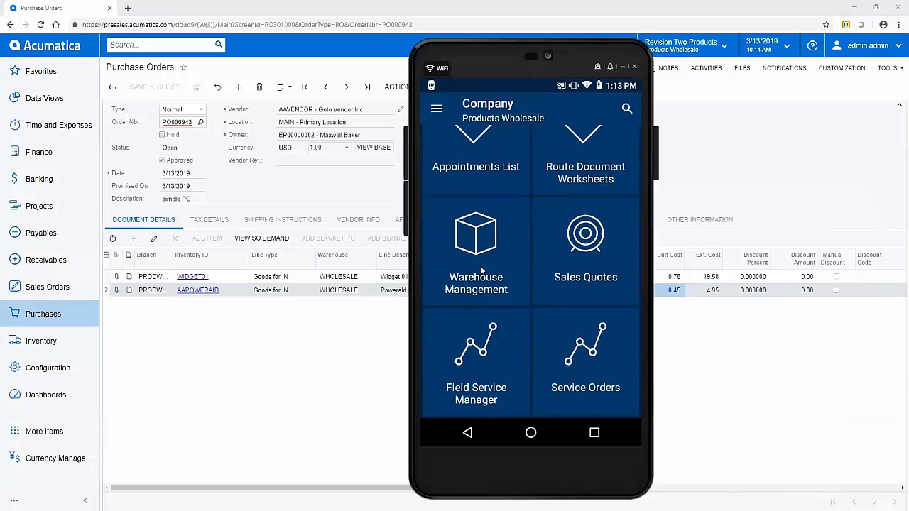
{"action": "left_click", "coordinate": [481, 270]}
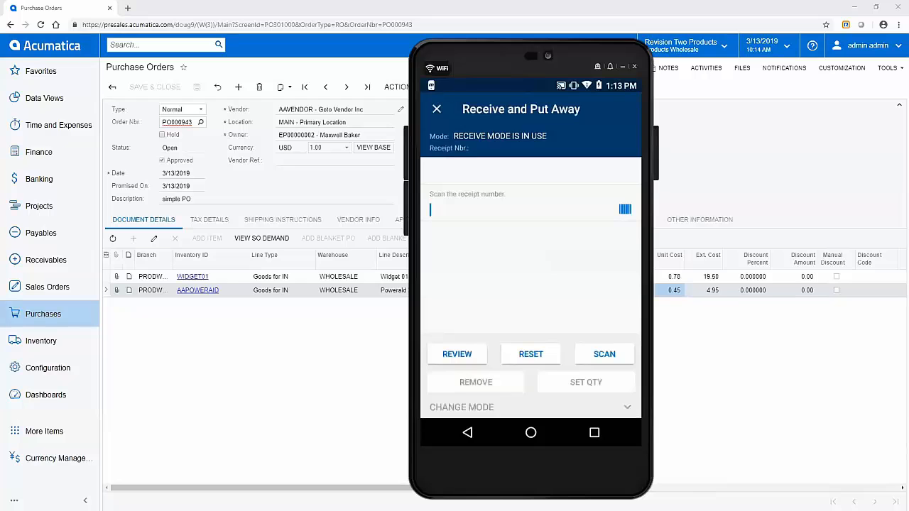
- Scan the PO000943 barcode into Receive and Put Away, creating receipt PR000923
{"action": "key", "text": "alt+Tab"}
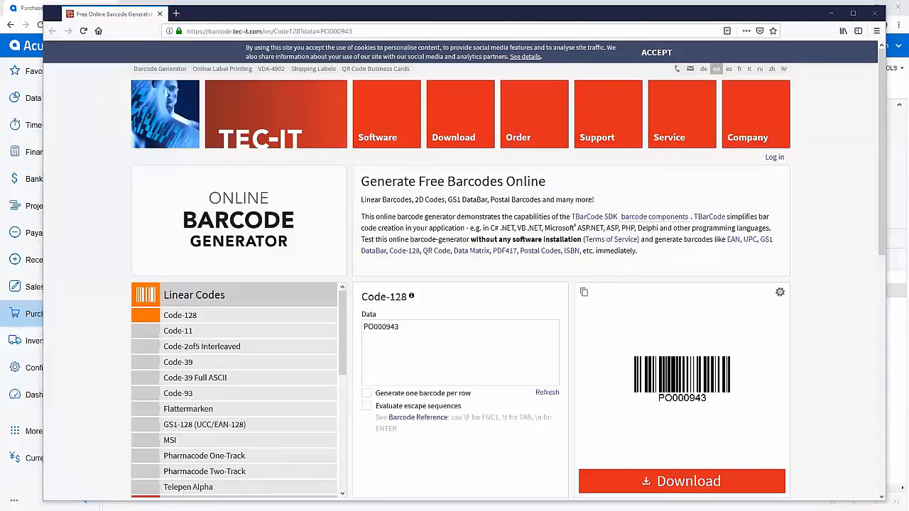
{"action": "key", "text": "alt+Tab"}
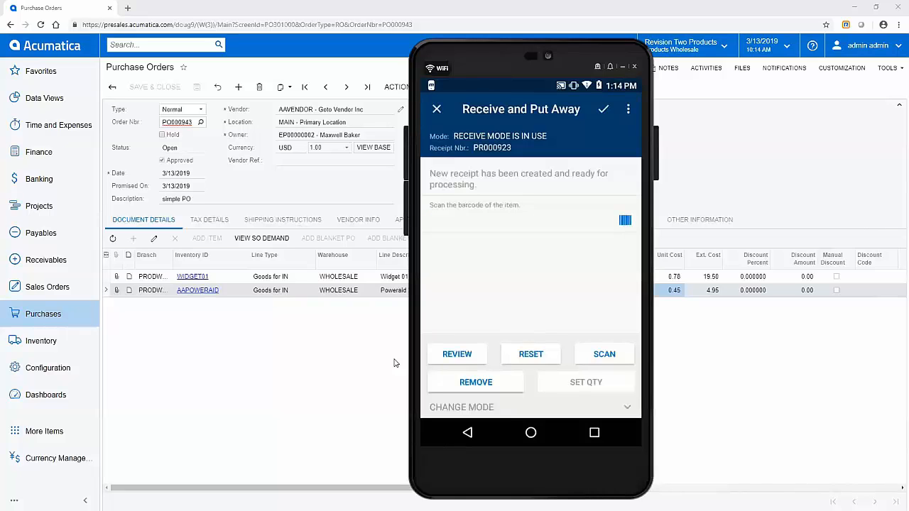
- Receive 25 WIDGET01 (barcode 5555) into location R1S1
{"action": "type", "text": "5555"}
{"action": "key", "text": "Return"}
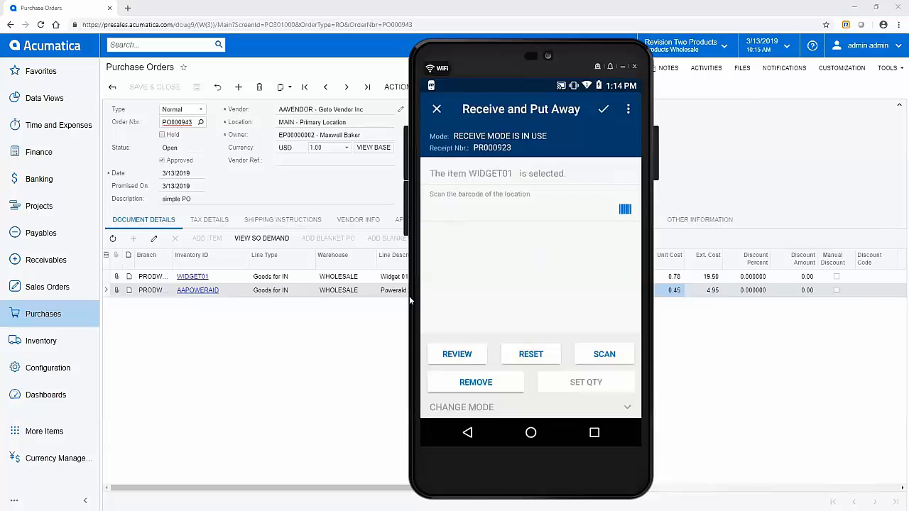
{"action": "type", "text": "R1S1"}
{"action": "key", "text": "Return"}
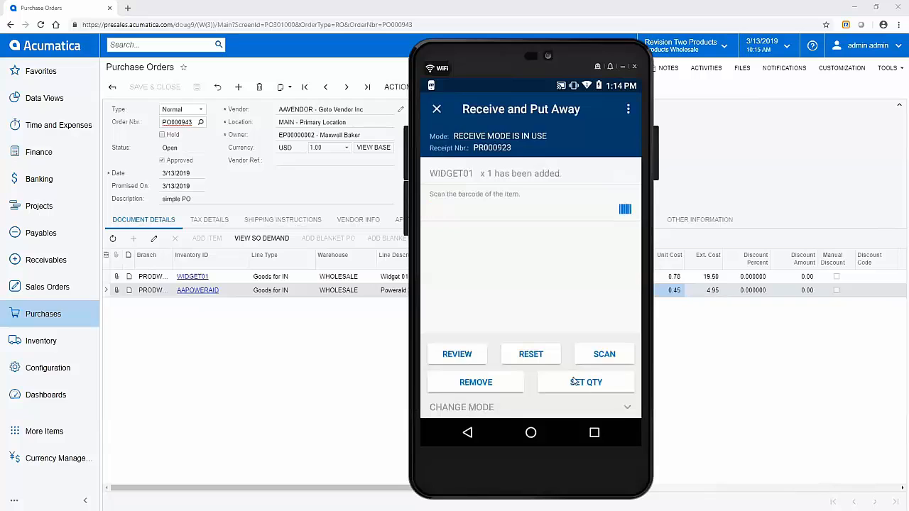
{"action": "left_click", "coordinate": [576, 381]}
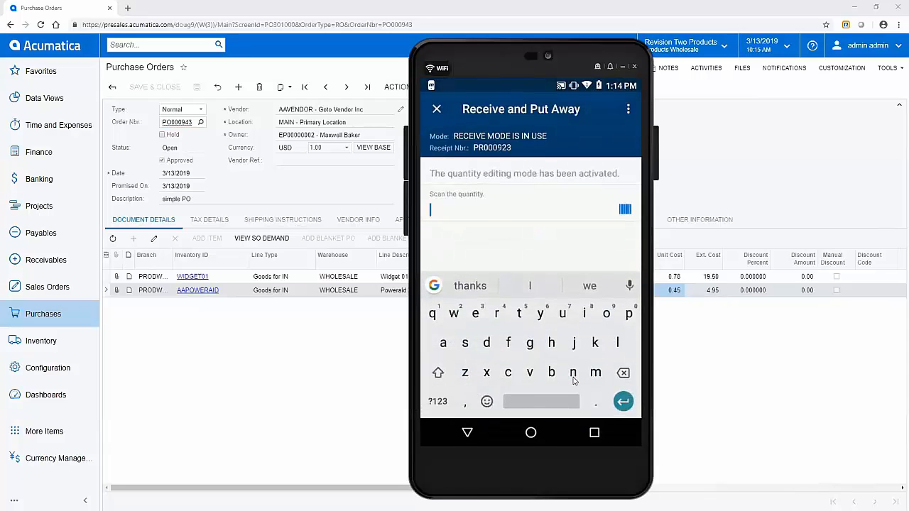
{"action": "type", "text": "25"}
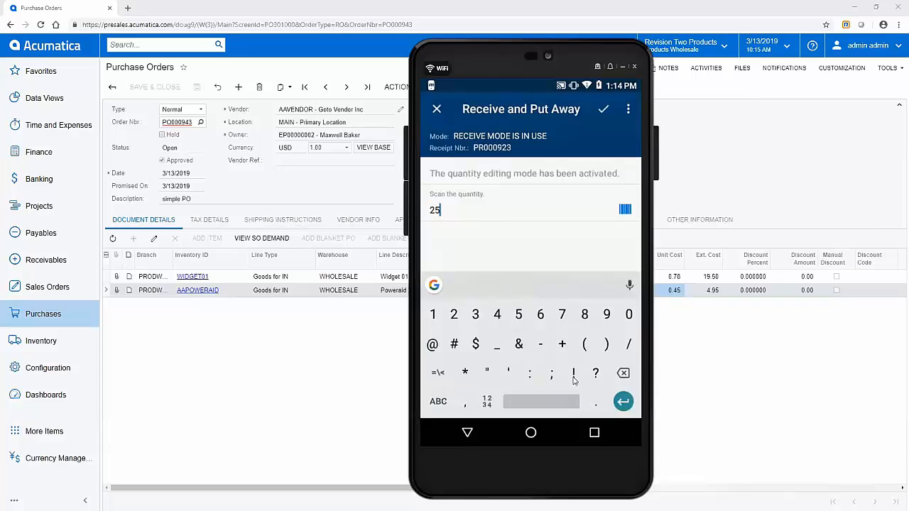
{"action": "key", "text": "Return"}
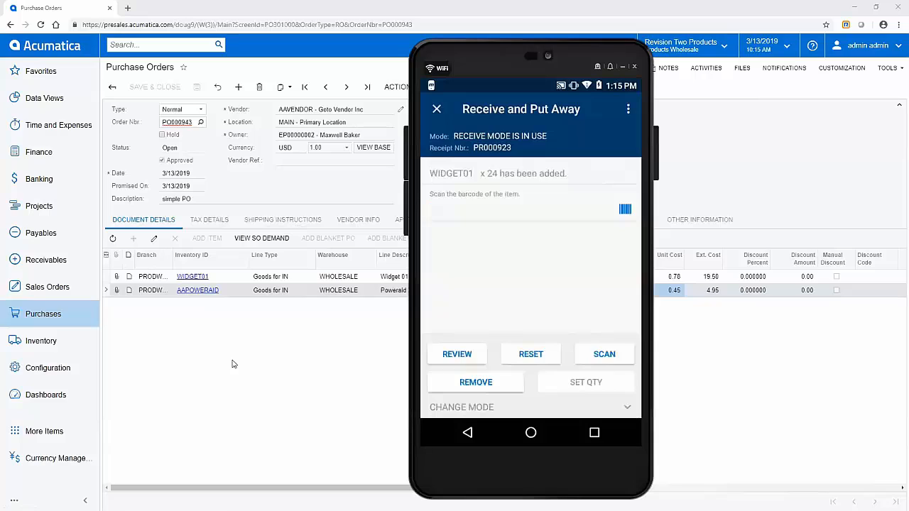
- Receive 11 AAPOWERAID (barcode 3333) under lot SRN0001 at location R1B01
{"action": "type", "text": "3333"}
{"action": "key", "text": "Return"}
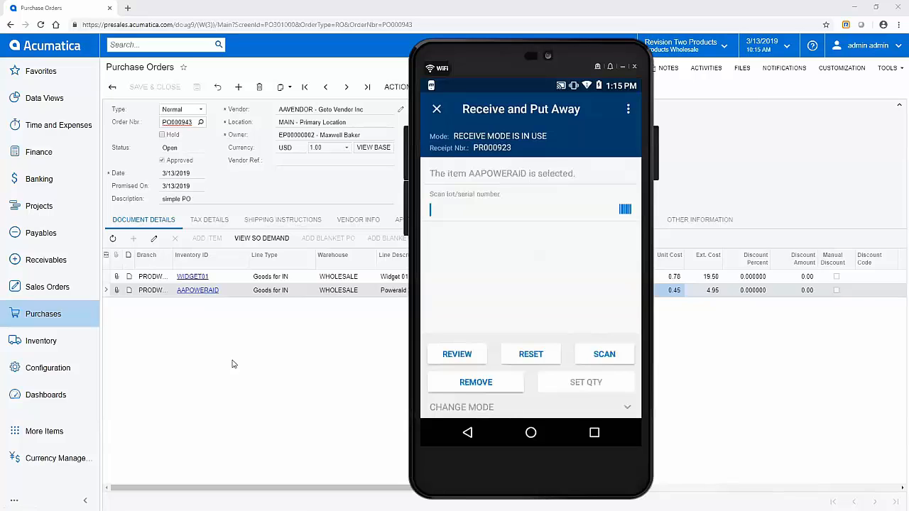
{"action": "type", "text": "SRN0001"}
{"action": "key", "text": "Return"}
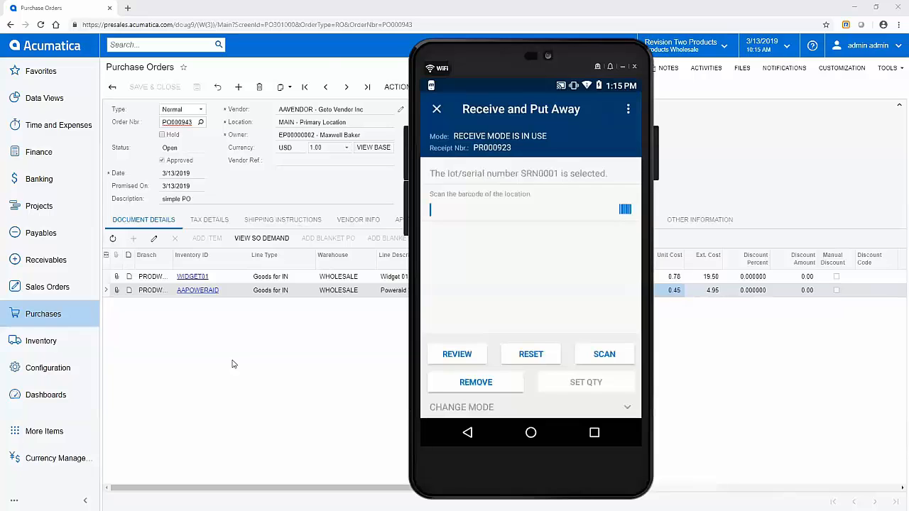
{"action": "type", "text": "R1B01"}
{"action": "key", "text": "Return"}
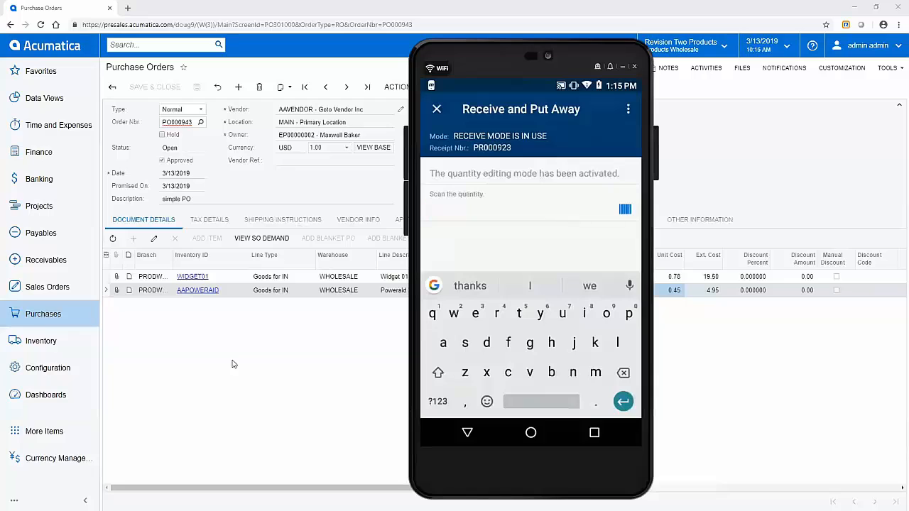
{"action": "type", "text": "11"}
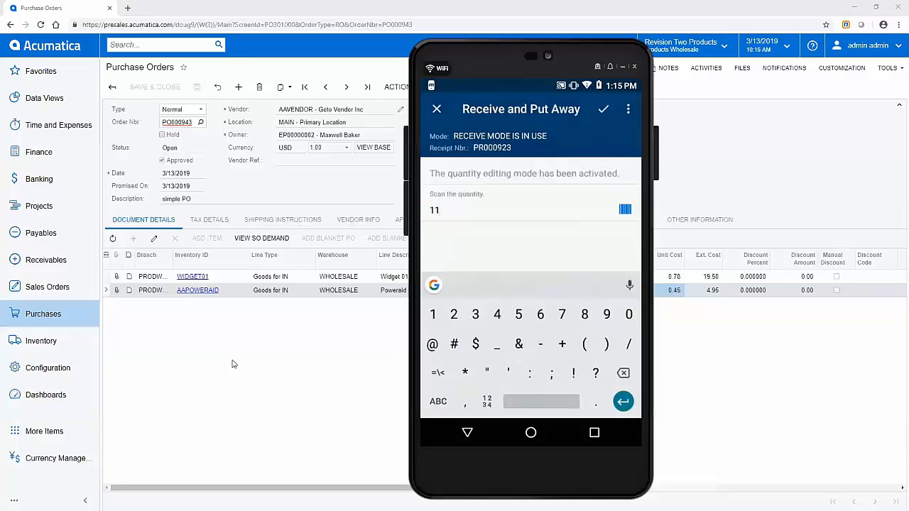
{"action": "key", "text": "Return"}
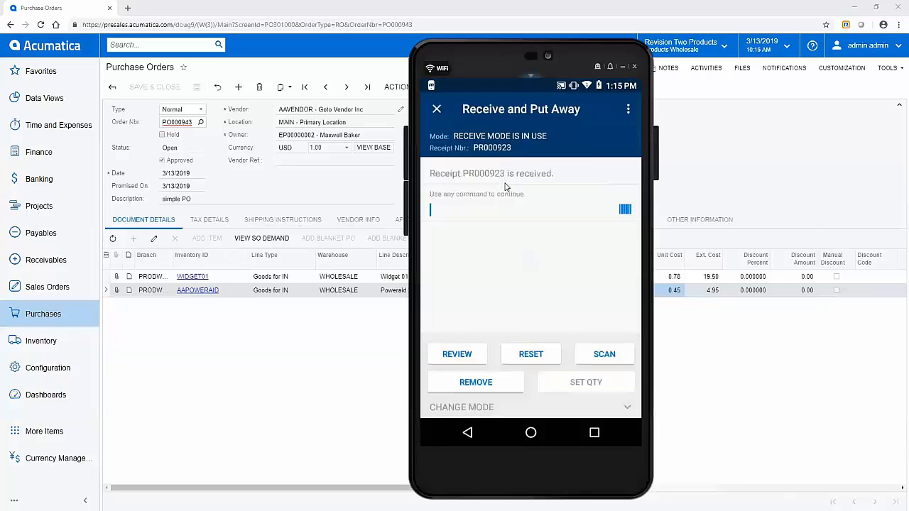
- Review the two received items, then release receipt PR000923
{"action": "left_click", "coordinate": [457, 353]}
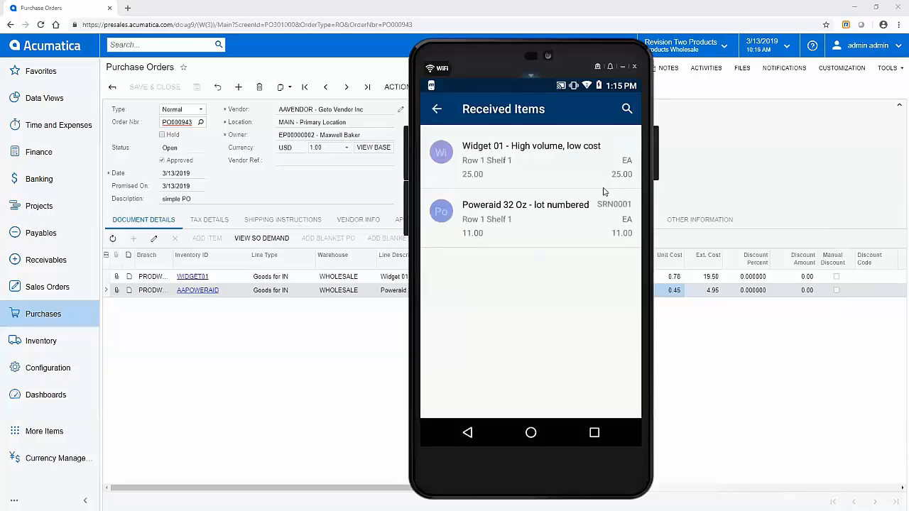
{"action": "right_click", "coordinate": [505, 176]}
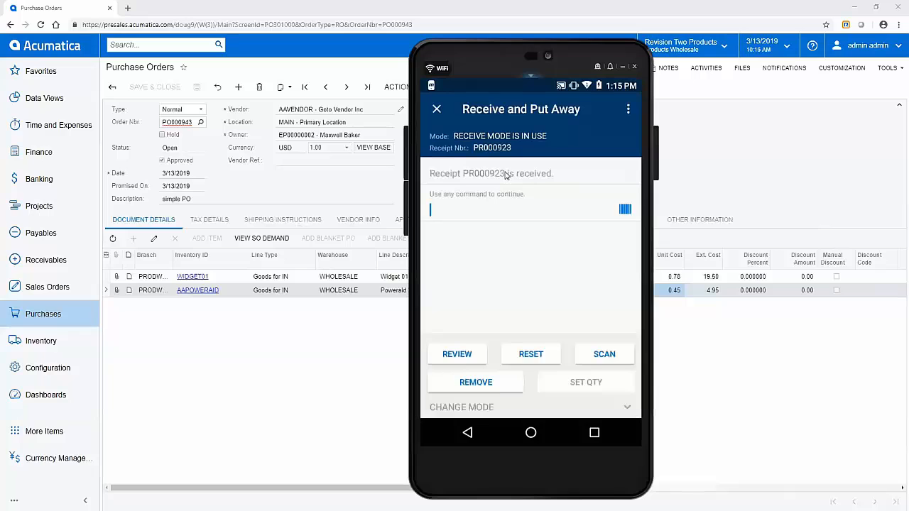
{"action": "left_click", "coordinate": [629, 111]}
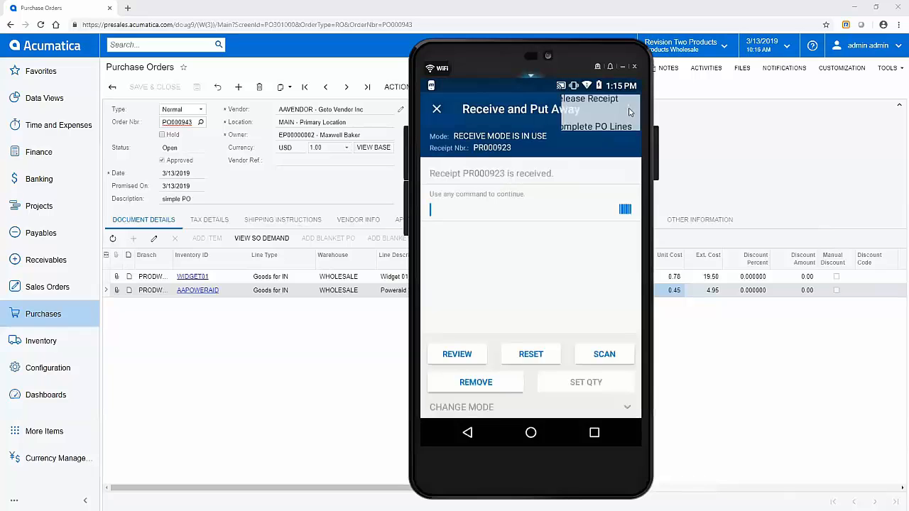
{"action": "left_click", "coordinate": [628, 111]}
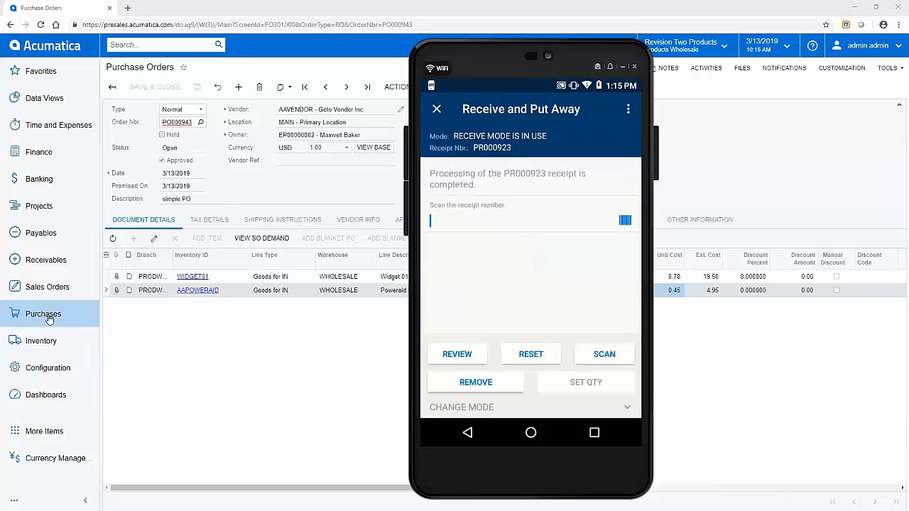
{"action": "left_click", "coordinate": [43, 318]}
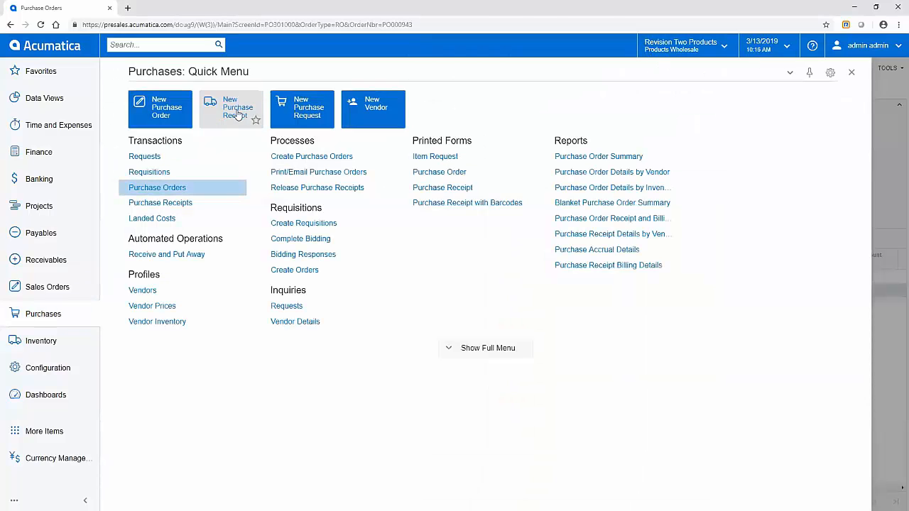
- Open Purchase Receipts in a new tab and load PR000923 to confirm it is Released
{"action": "right_click", "coordinate": [236, 115]}
{"action": "left_click", "coordinate": [235, 136]}
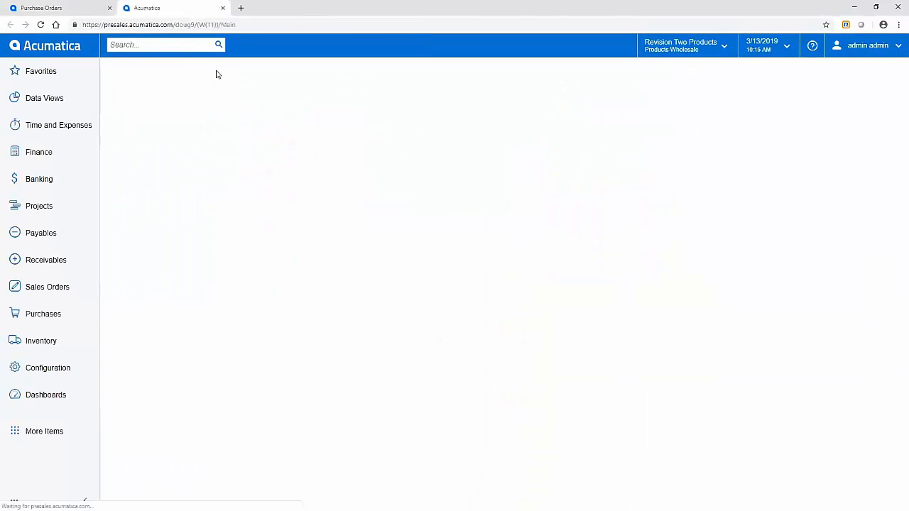
{"action": "left_click", "coordinate": [353, 86]}
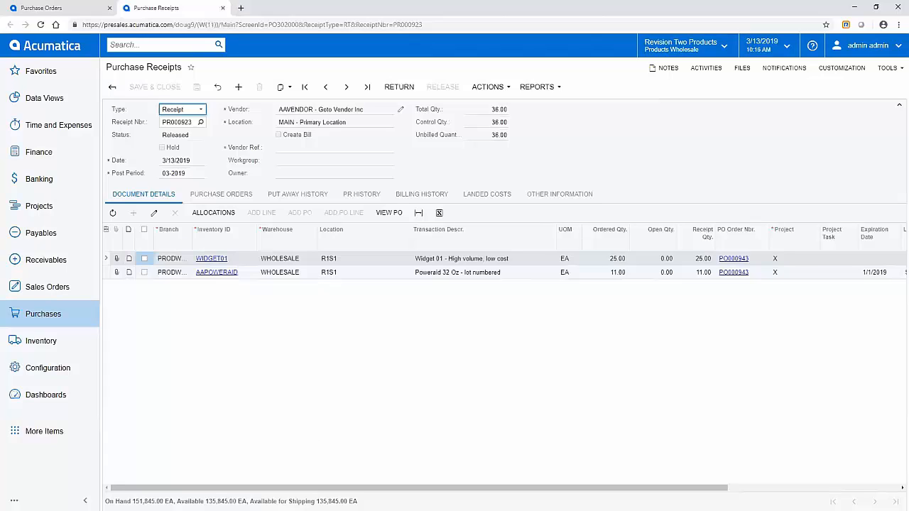
{"action": "key", "text": "alt+Tab"}
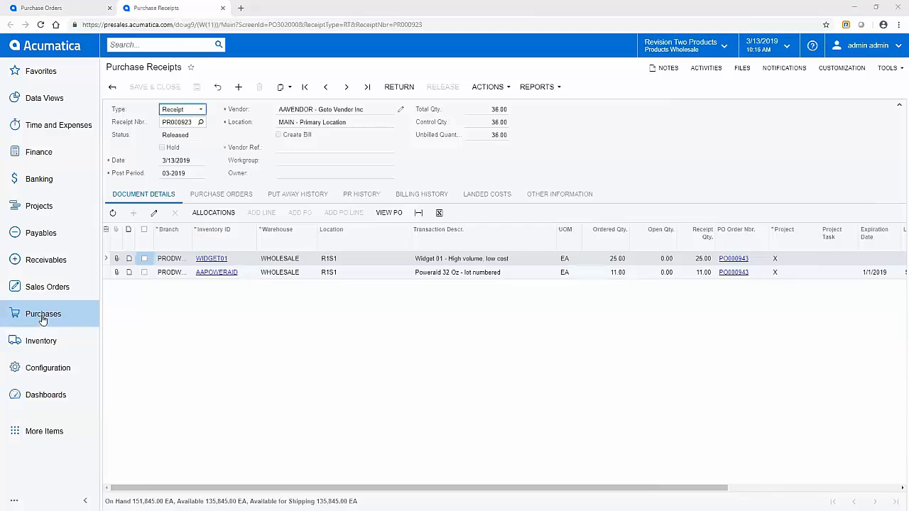
{"action": "left_click", "coordinate": [42, 319]}
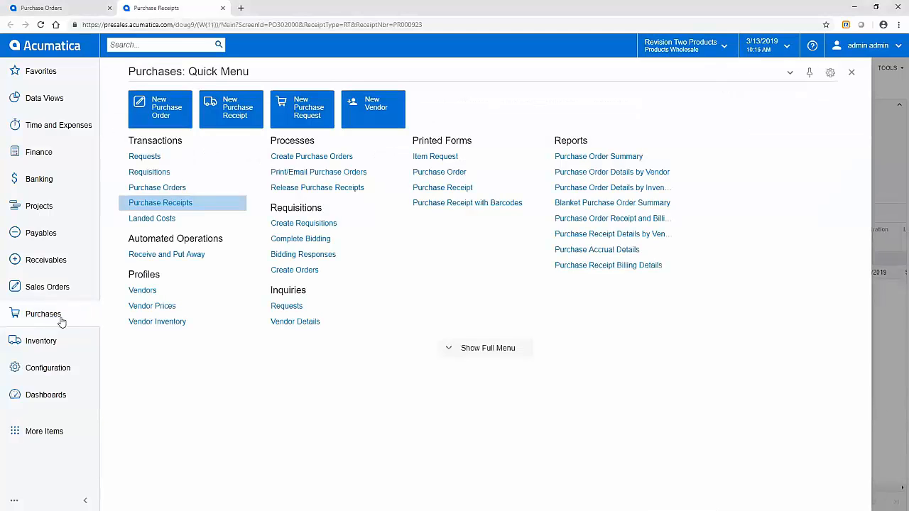
- Enable Use Single Receiving Location in Purchase Orders Preferences and save it
{"action": "left_click", "coordinate": [470, 351]}
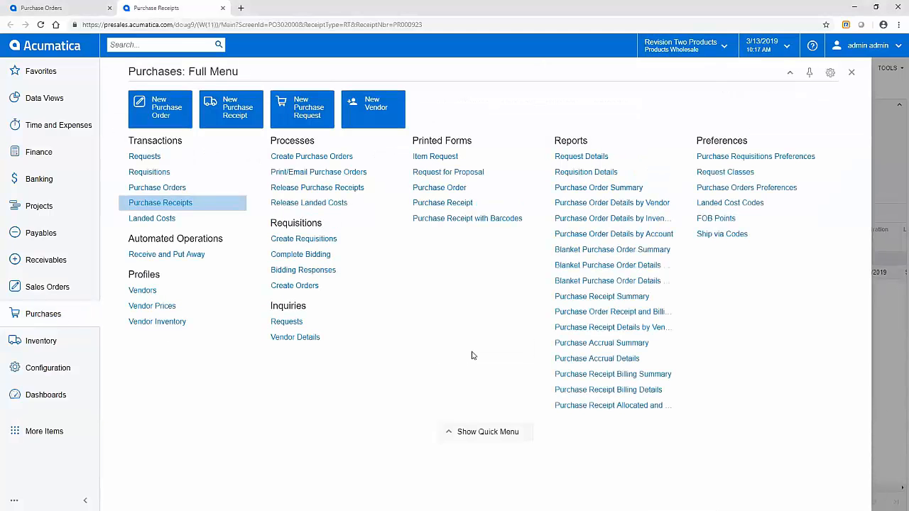
{"action": "right_click", "coordinate": [746, 189]}
{"action": "left_click", "coordinate": [739, 204]}
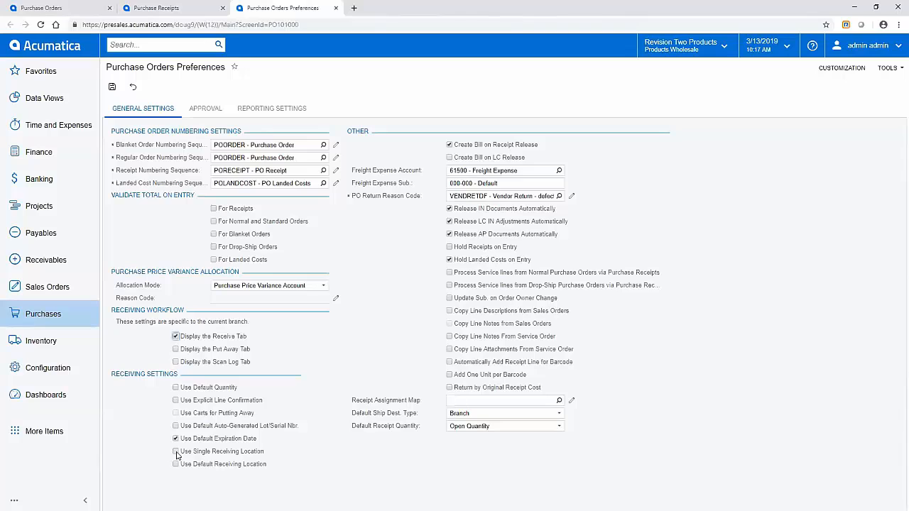
{"action": "left_click", "coordinate": [176, 453]}
{"action": "left_click", "coordinate": [113, 89]}
- Close the Purchase Orders Preferences and Purchase Receipts tabs
{"action": "left_click", "coordinate": [336, 8]}
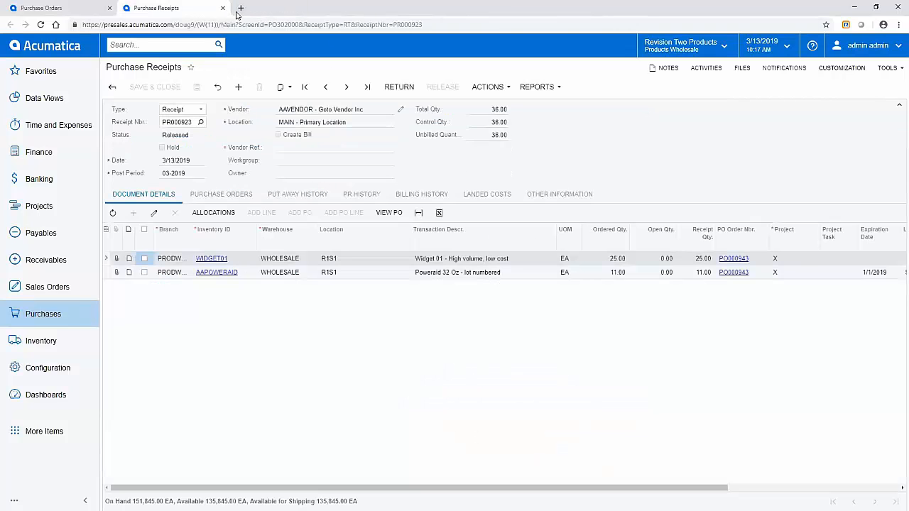
{"action": "left_click", "coordinate": [222, 8]}
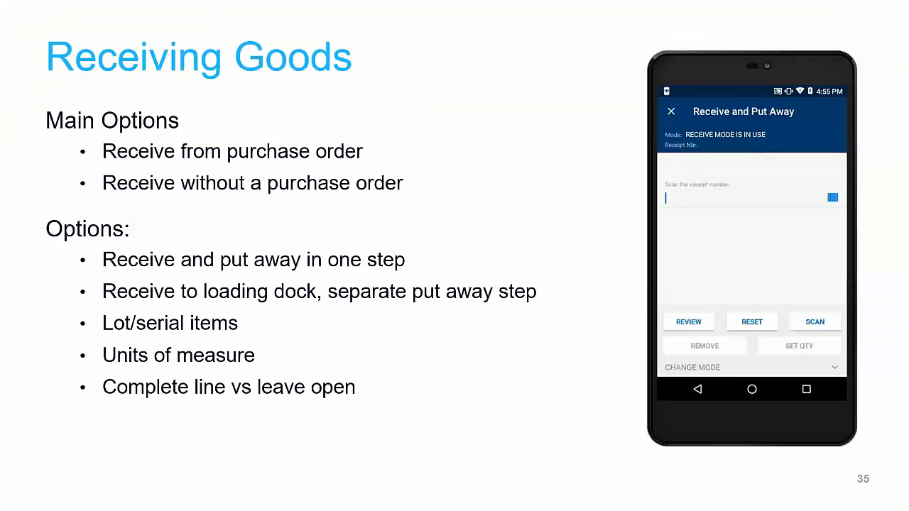
- Advance the slideshow to the Pick – Pack – Ship slide
{"action": "key", "text": "Right"}
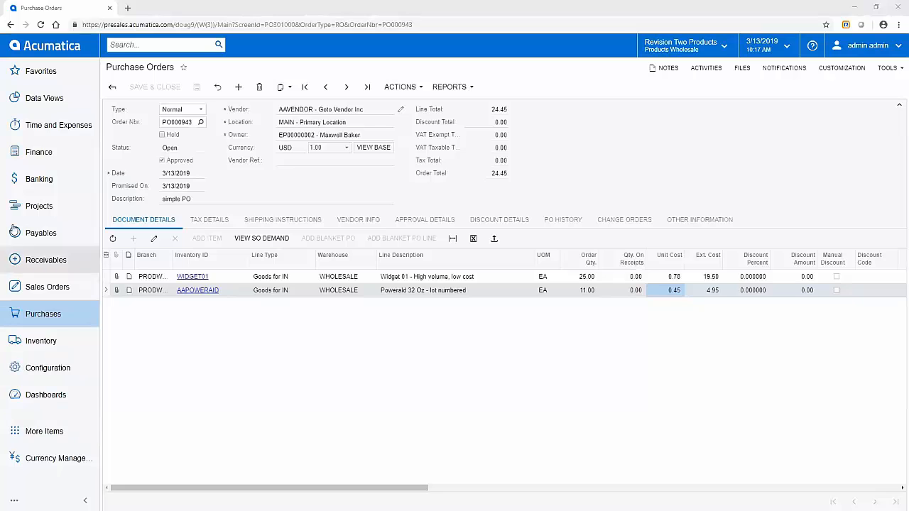
- Start a new sales order for customer ABARTENDE
{"action": "left_click", "coordinate": [37, 286]}
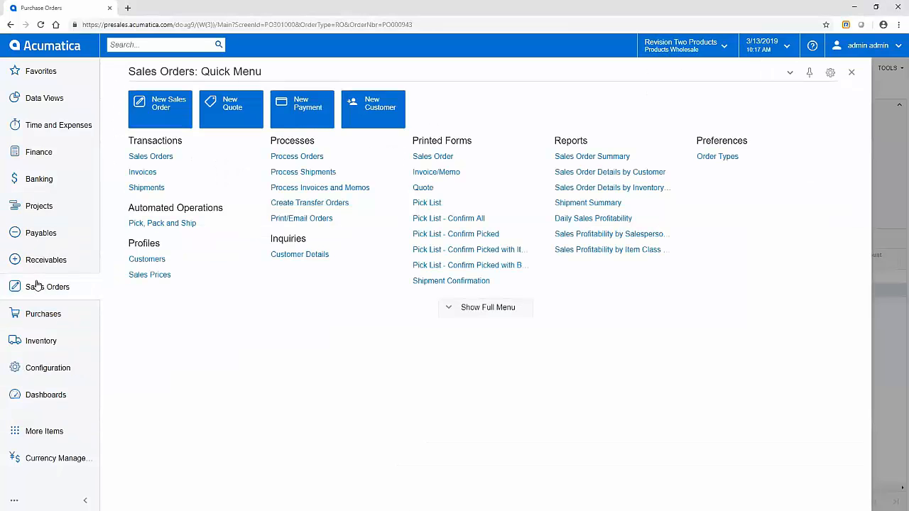
{"action": "left_click", "coordinate": [165, 107]}
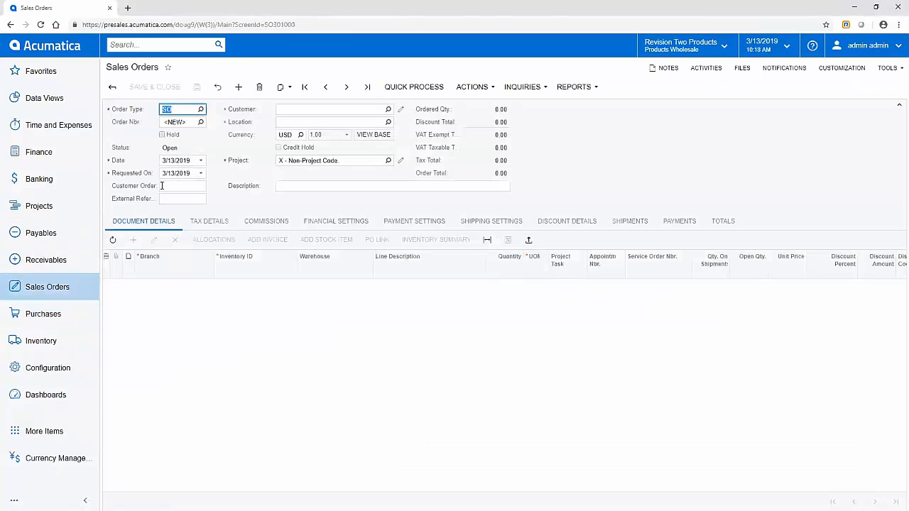
{"action": "left_click", "coordinate": [302, 107]}
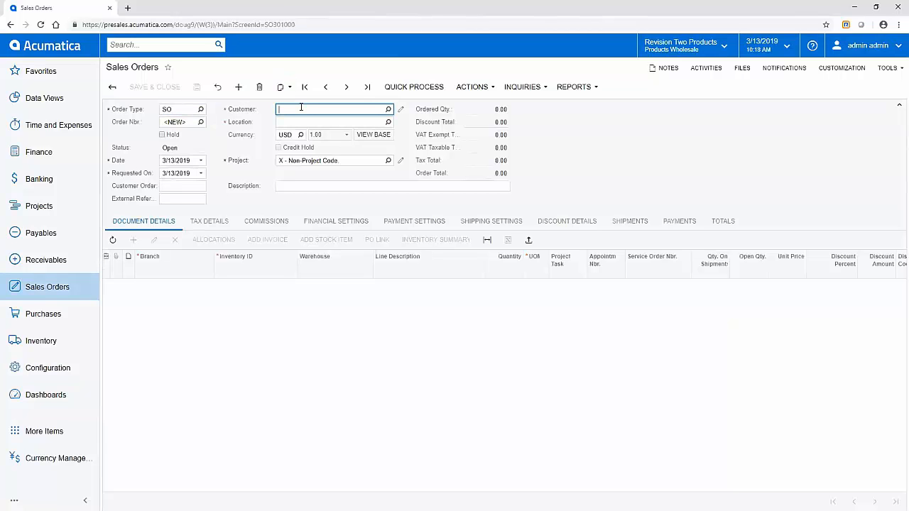
{"action": "type", "text": "ab"}
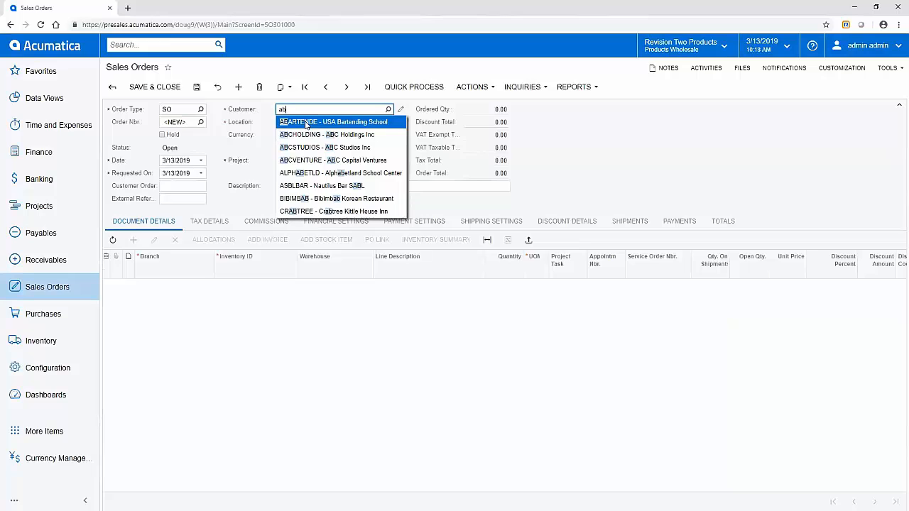
{"action": "left_click", "coordinate": [306, 125]}
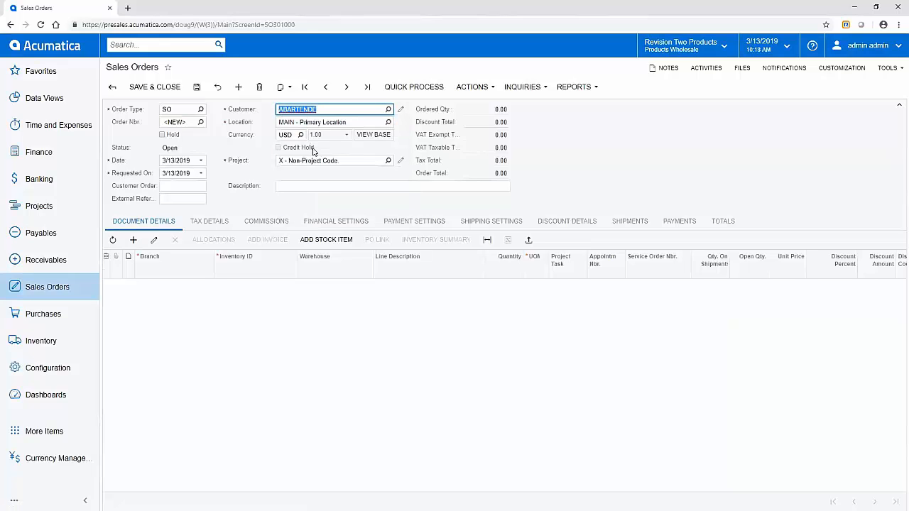
{"action": "left_click", "coordinate": [304, 185]}
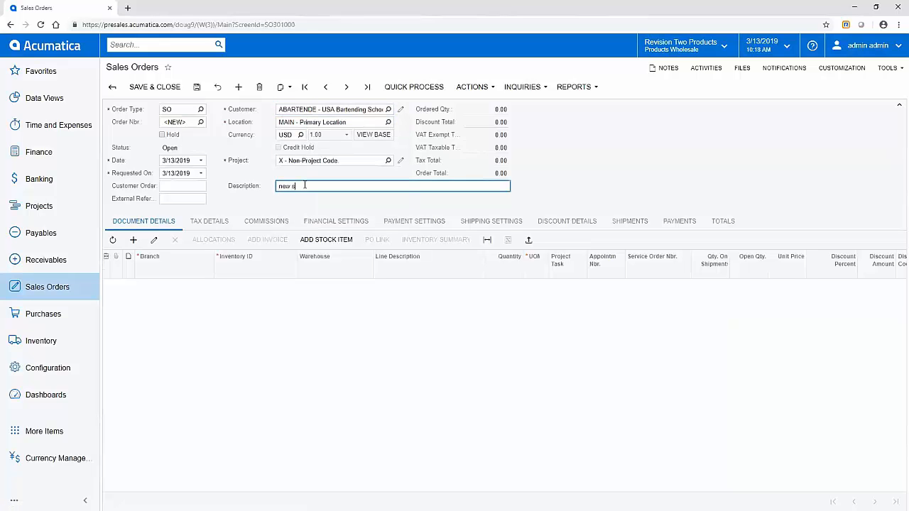
- Add a first order line for 2 WIDGET01
{"action": "key", "text": "Tab"}
{"action": "key", "text": "Tab"}
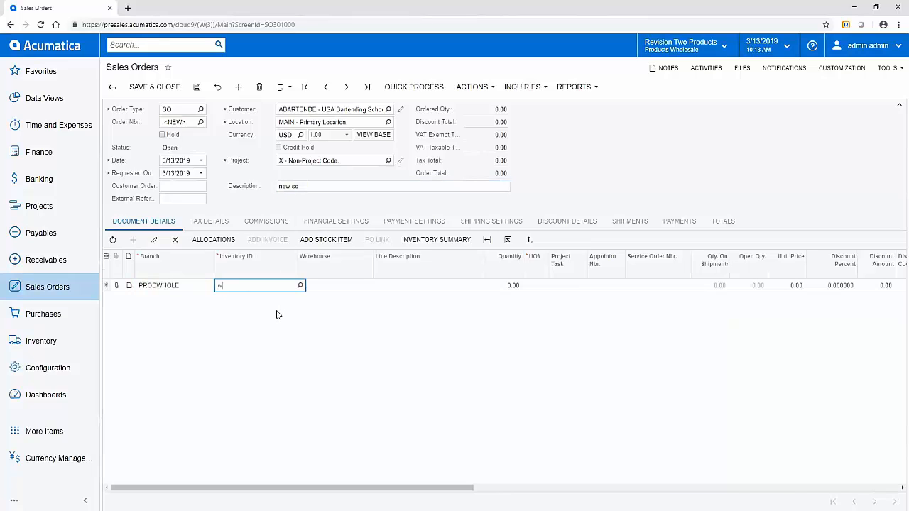
{"action": "key", "text": "Tab"}
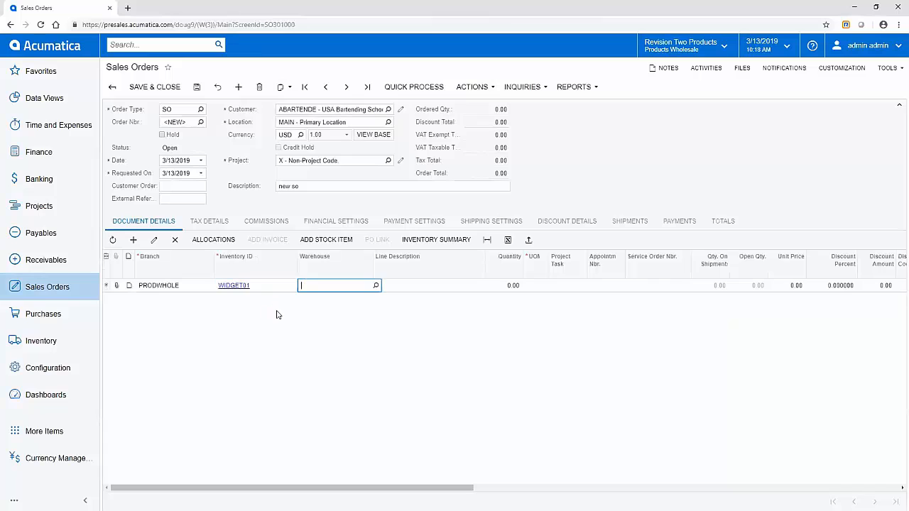
{"action": "key", "text": "Tab"}
{"action": "key", "text": "Tab"}
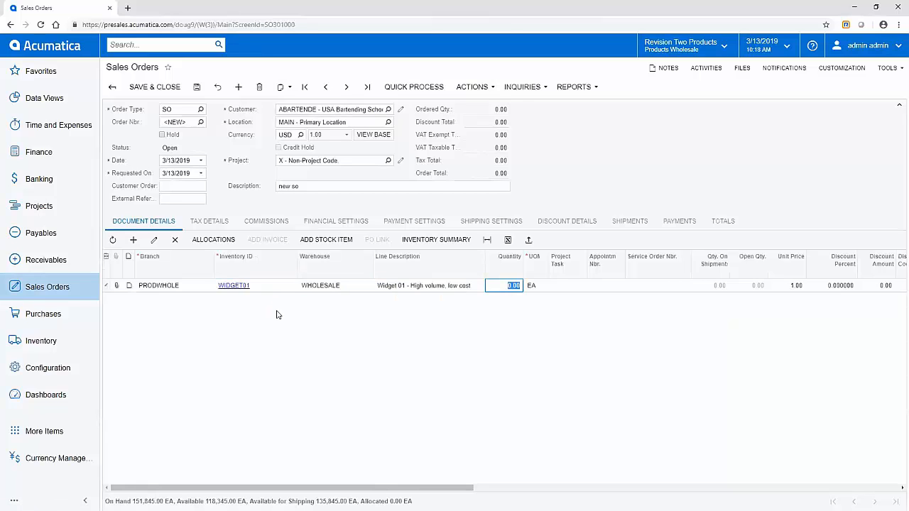
{"action": "type", "text": "2"}
{"action": "key", "text": "Tab"}
{"action": "key", "text": "Return"}
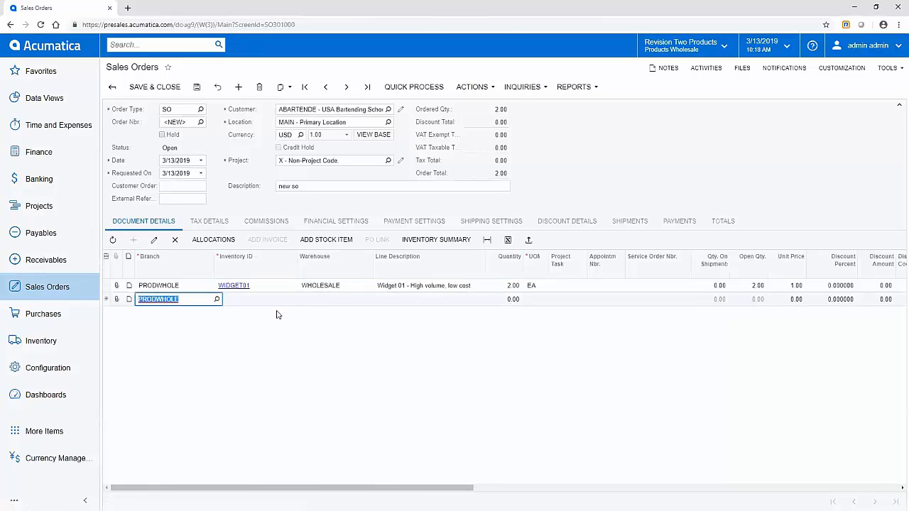
{"action": "key", "text": "Tab"}
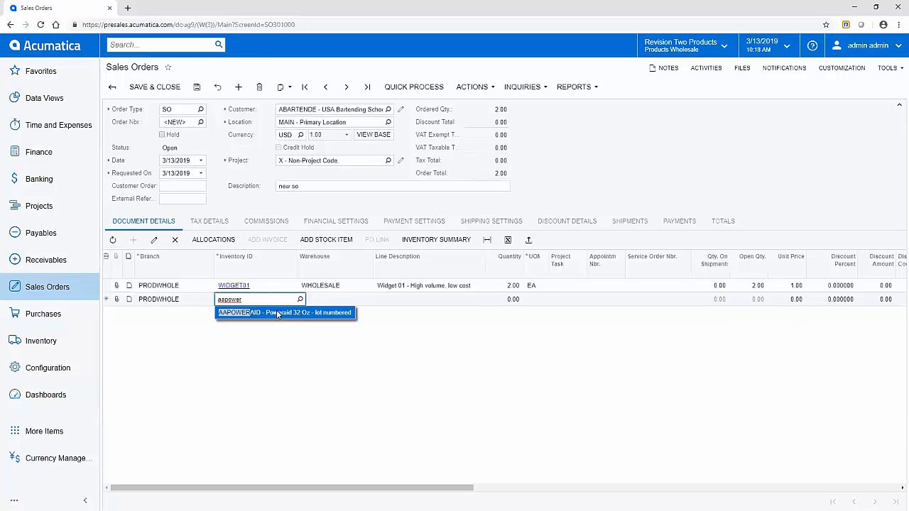
- Add a line for 10 AAPOWERAID, save the order, and open AAPOWERAID's stock item
{"action": "key", "text": "Tab"}
{"action": "key", "text": "Tab"}
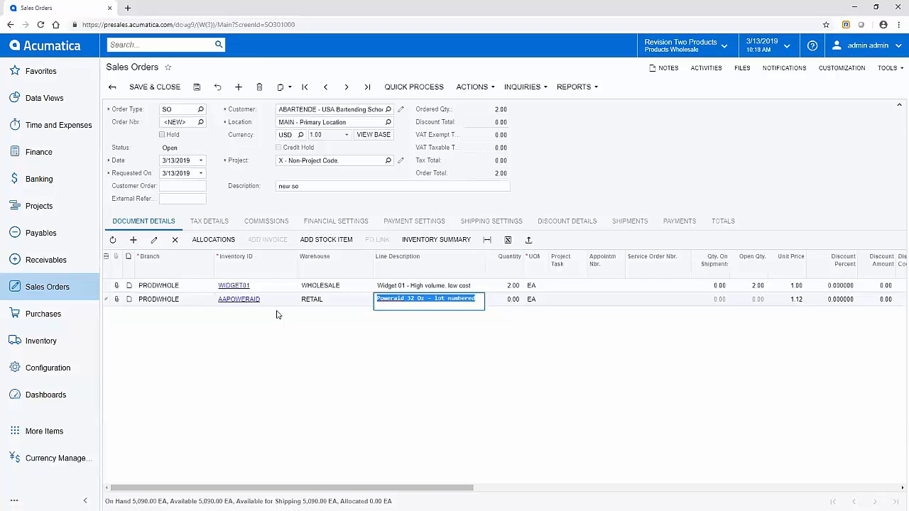
{"action": "key", "text": "Tab"}
{"action": "type", "text": "10"}
{"action": "key", "text": "Tab"}
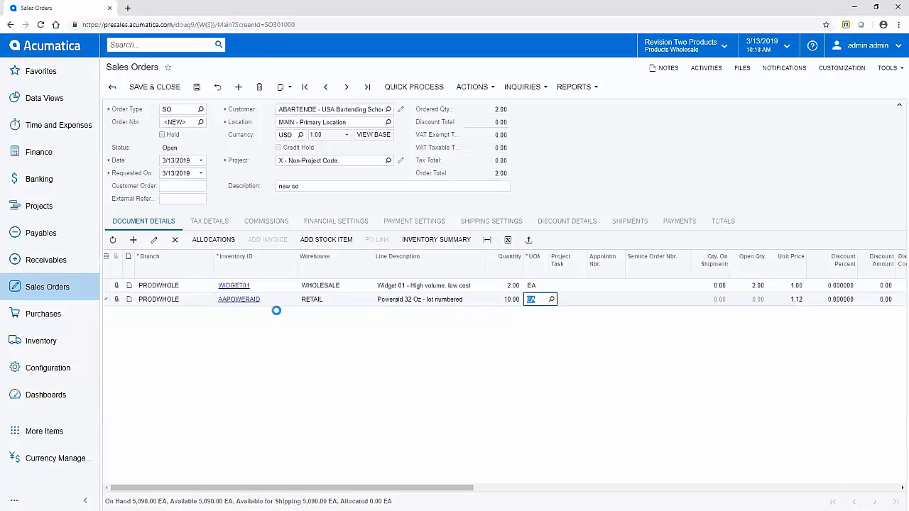
{"action": "left_click", "coordinate": [197, 86]}
{"action": "left_click", "coordinate": [242, 301]}
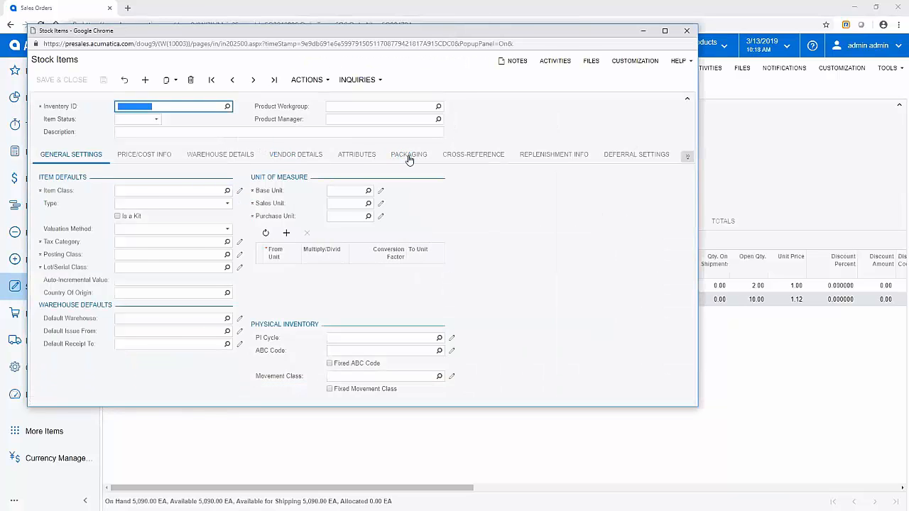
- Show AAPOWERAID's cross-references: 3333 (EA), 333B (BOX10) and 333P (PALLET)
{"action": "left_click", "coordinate": [466, 156]}
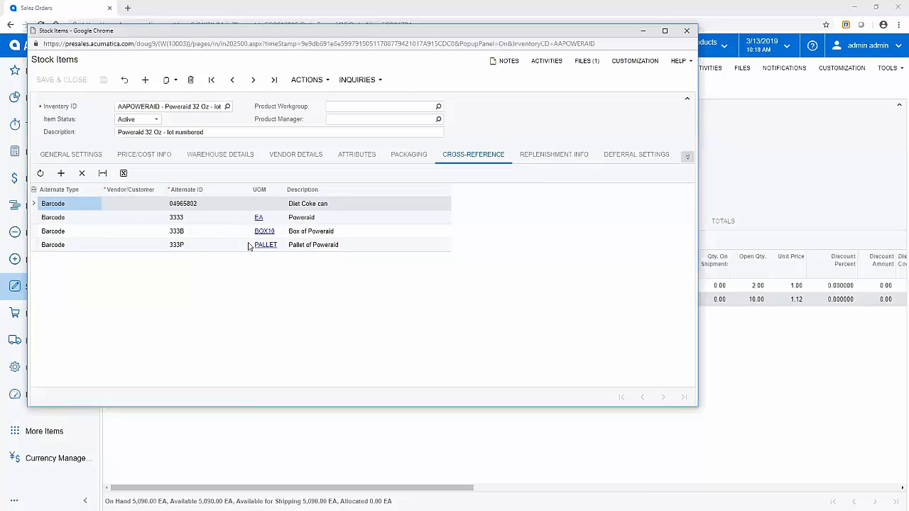
- Close the stock item window, then start Create Shipment but cancel it
{"action": "left_click", "coordinate": [686, 32]}
{"action": "left_click", "coordinate": [479, 91]}
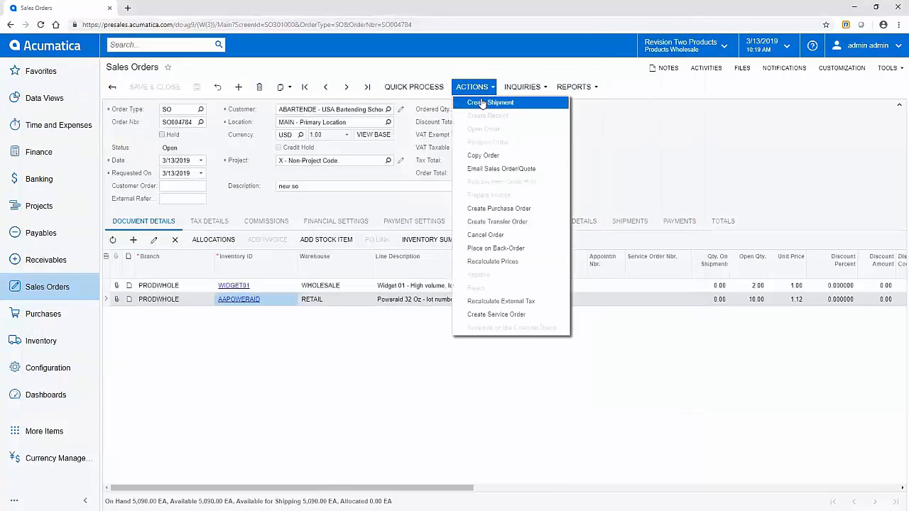
{"action": "left_click", "coordinate": [482, 105]}
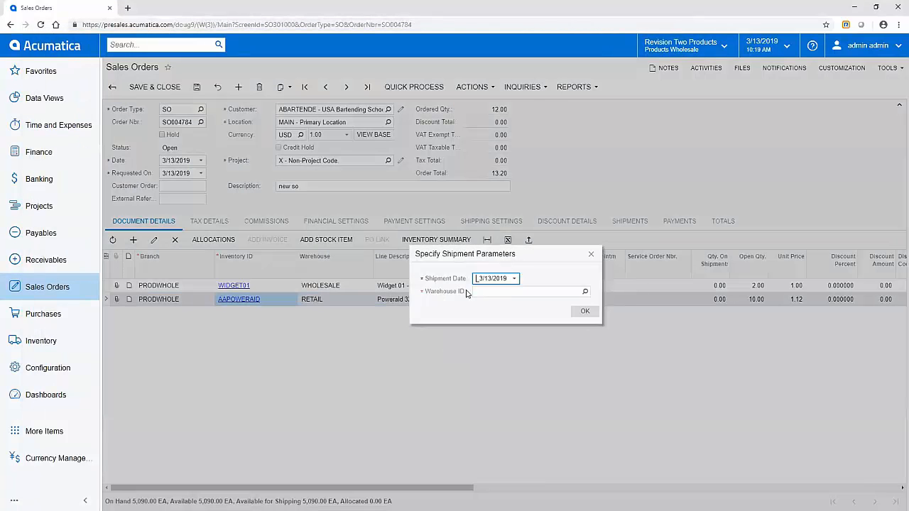
{"action": "left_click", "coordinate": [591, 253]}
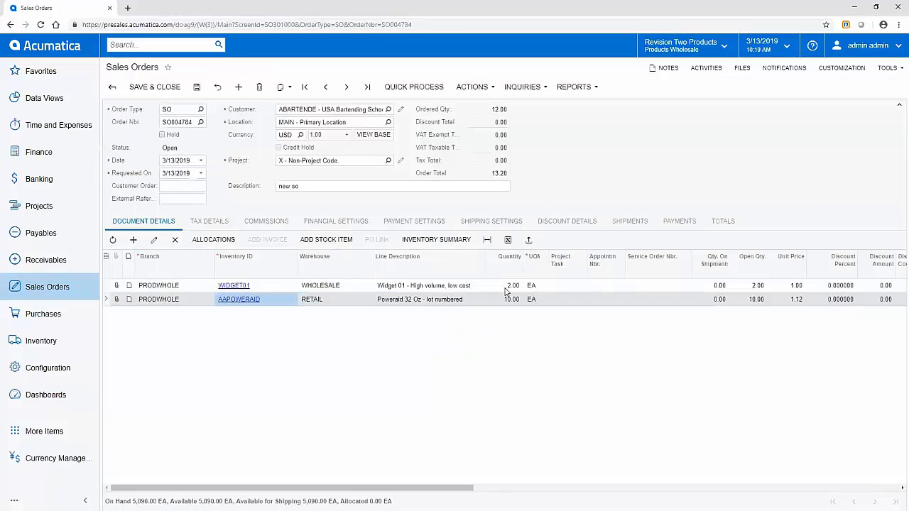
- Set the AAPOWERAID line's warehouse to WHOLESALE and save the sales order
{"action": "left_click", "coordinate": [336, 301]}
{"action": "type", "text": "w"}
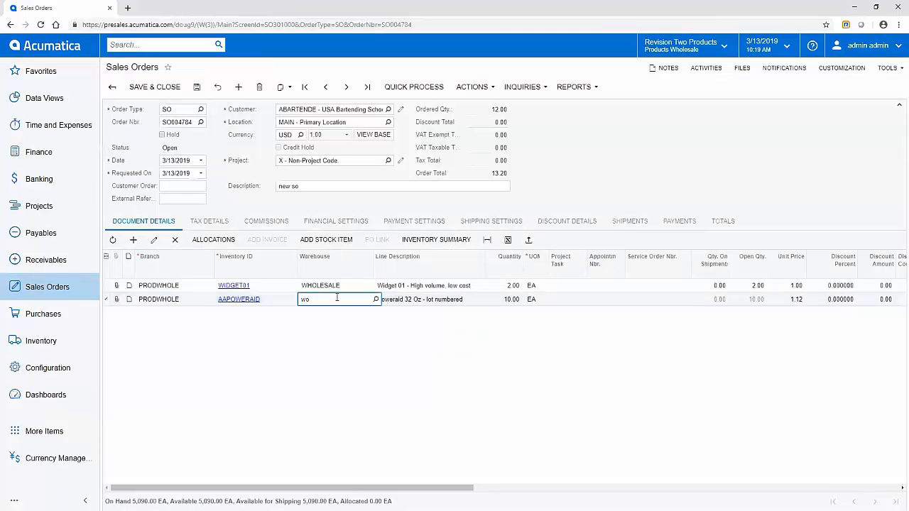
{"action": "type", "text": "holesale"}
{"action": "key", "text": "Tab"}
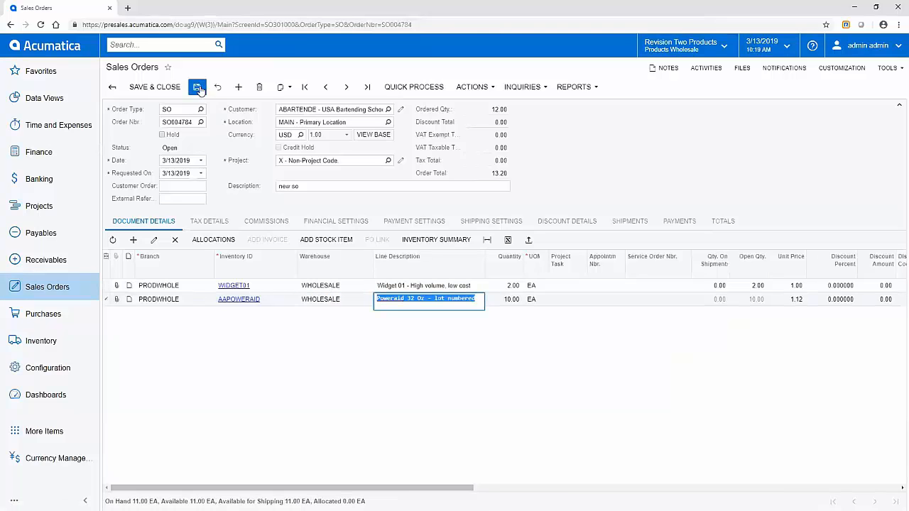
{"action": "left_click", "coordinate": [197, 87]}
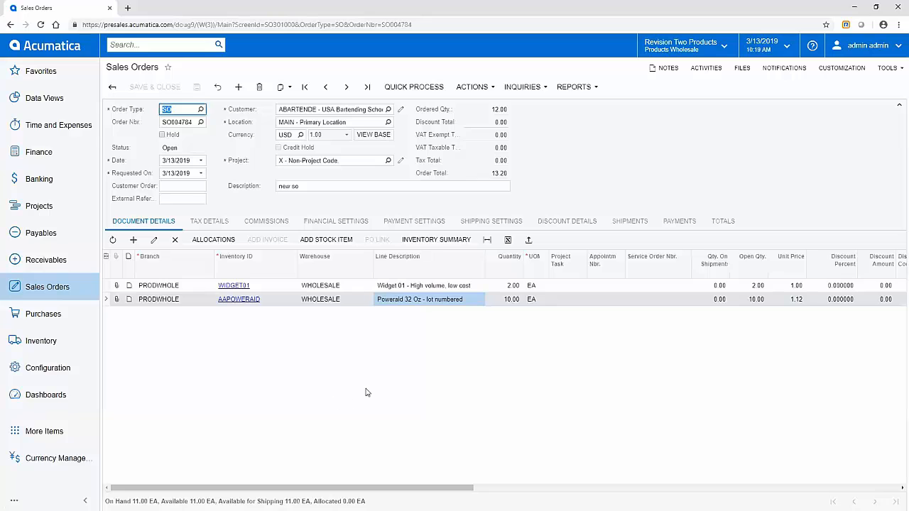
- Create the shipment for the order from the WHOLESALE warehouse
{"action": "left_click", "coordinate": [478, 88]}
{"action": "left_click", "coordinate": [481, 104]}
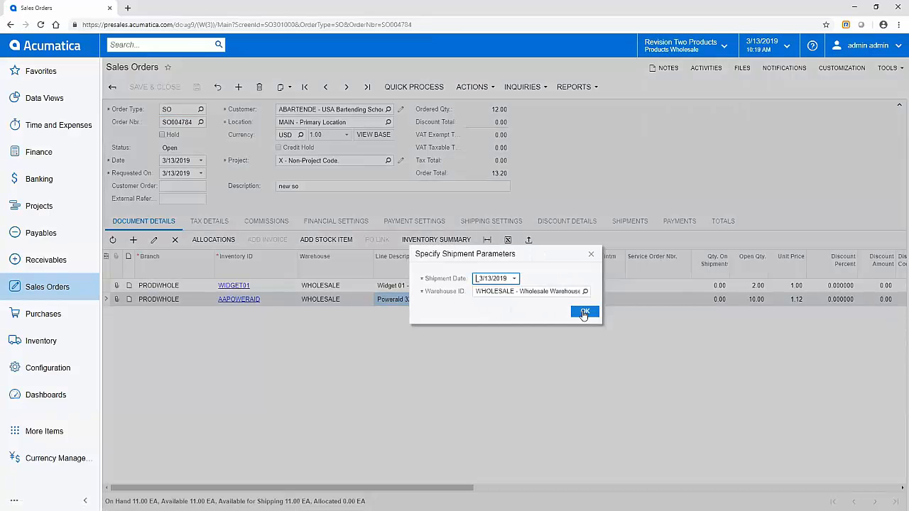
{"action": "left_click", "coordinate": [580, 312]}
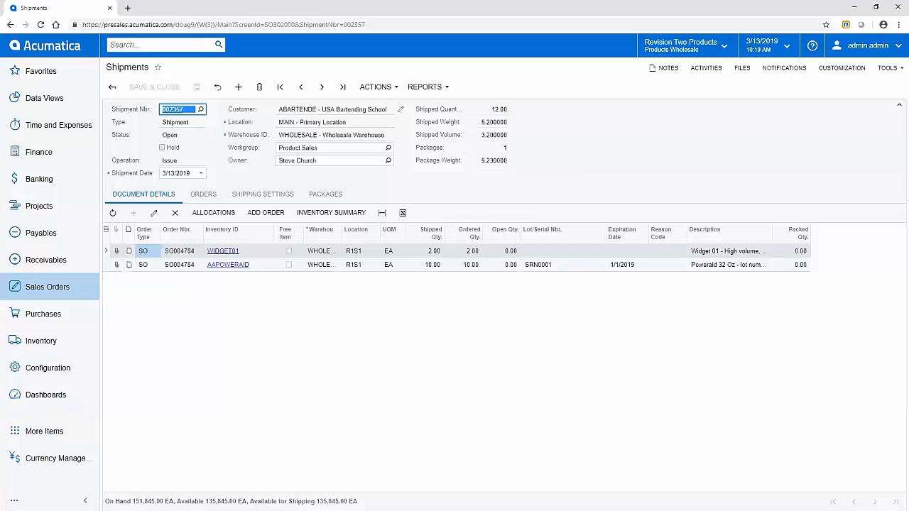
- Bring up the phone emulator and load shipment 002357 in Pick, Pack and Ship
{"action": "key", "text": "alt+Tab"}
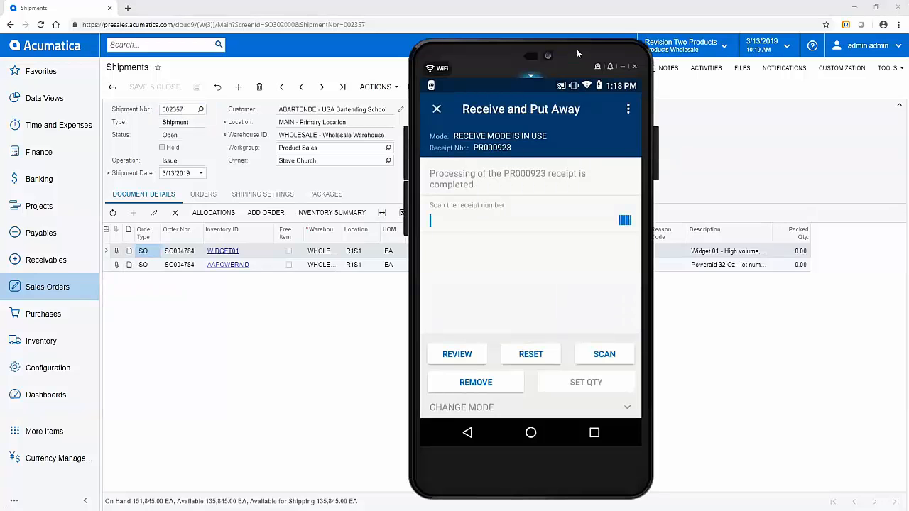
{"action": "left_click_drag", "start_coordinate": [580, 46], "coordinate": [702, 41]}
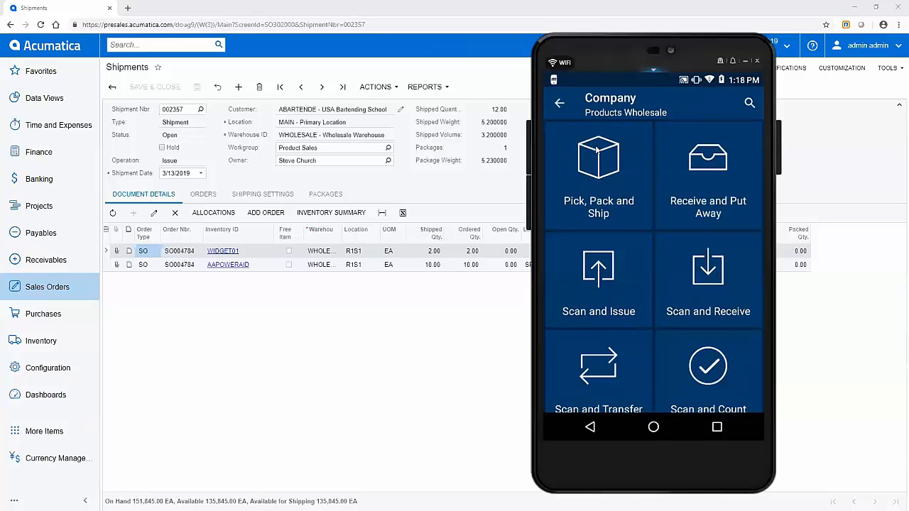
{"action": "scroll", "coordinate": [596, 150], "scroll_direction": "down", "scroll_amount": 2}
{"action": "scroll", "coordinate": [596, 150], "scroll_direction": "up", "scroll_amount": 2}
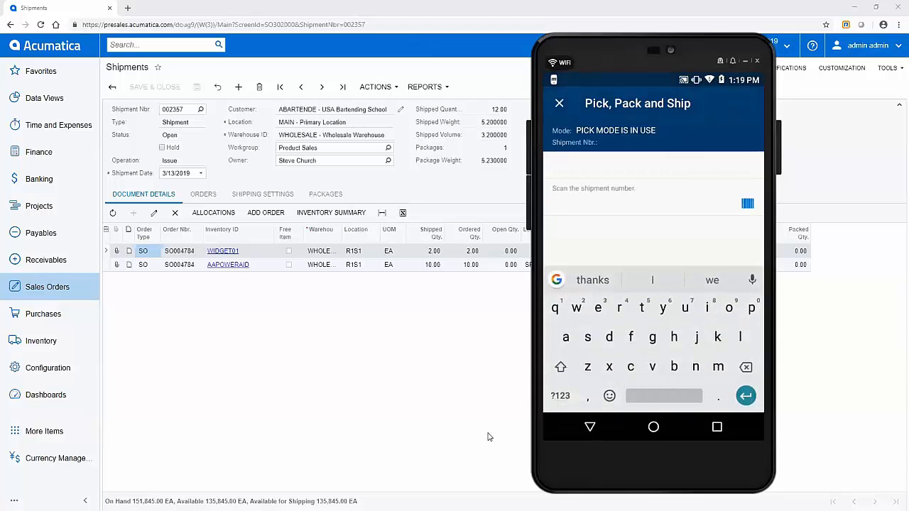
{"action": "type", "text": "00"}
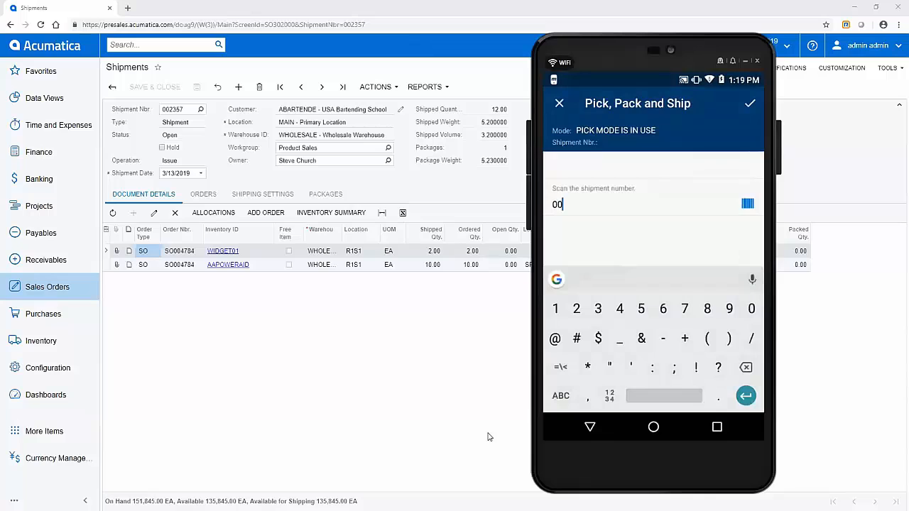
{"action": "type", "text": "2357"}
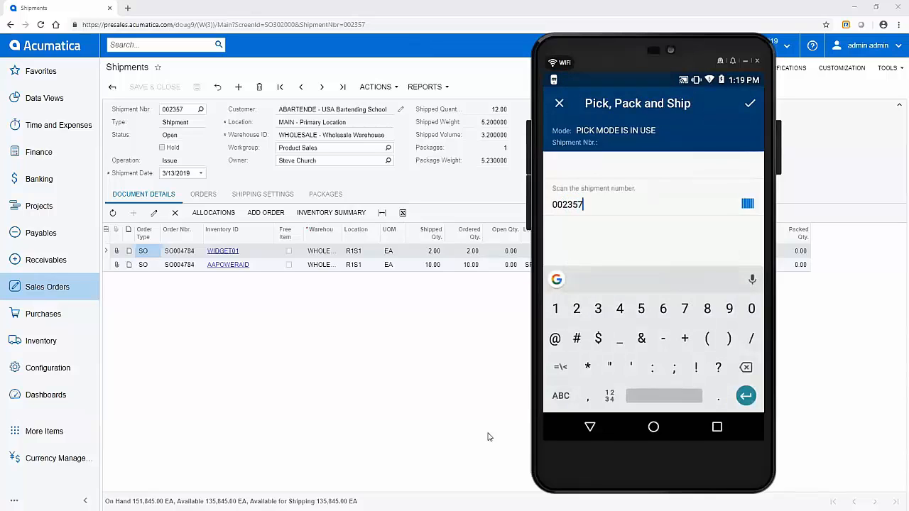
{"action": "key", "text": "Return"}
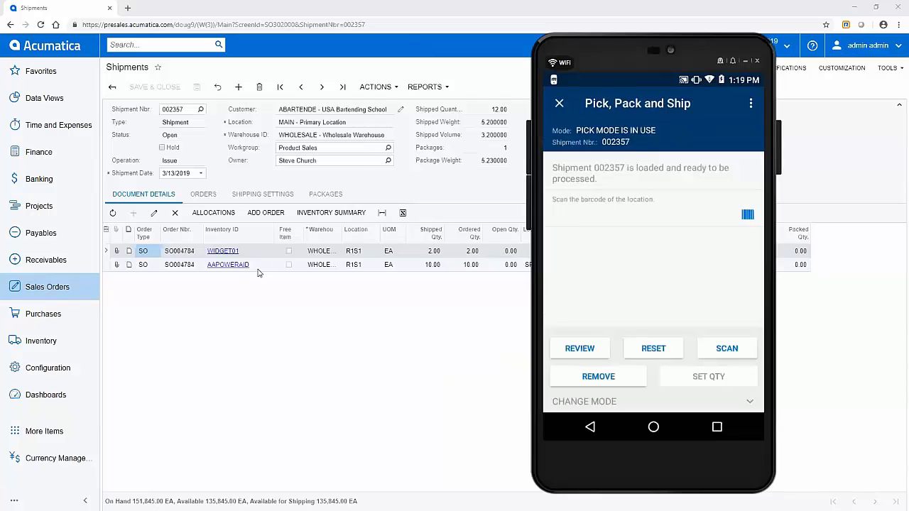
- Pick two WIDGET01 from location R1S1 by scanning R1S1 and barcode 5555 twice
{"action": "type", "text": "R1S1"}
{"action": "key", "text": "Return"}
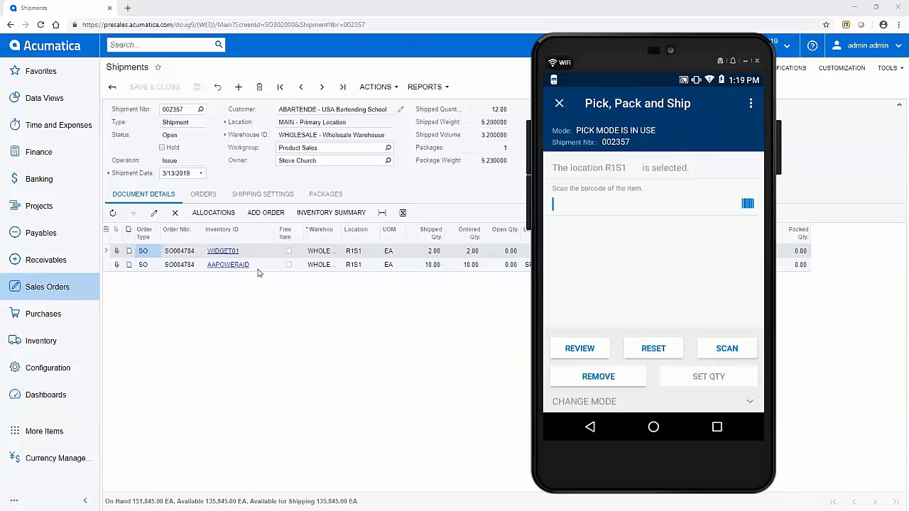
{"action": "type", "text": "5555"}
{"action": "key", "text": "Return"}
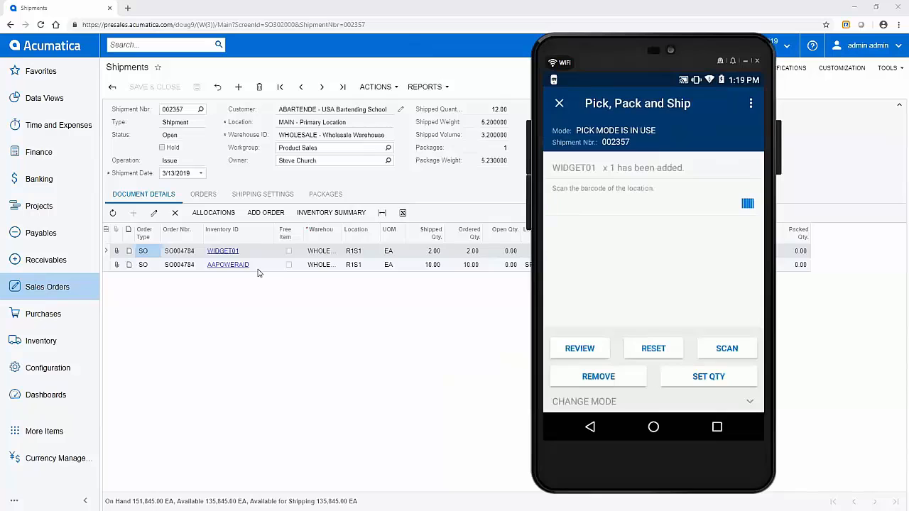
{"action": "type", "text": "R1S1"}
{"action": "key", "text": "Return"}
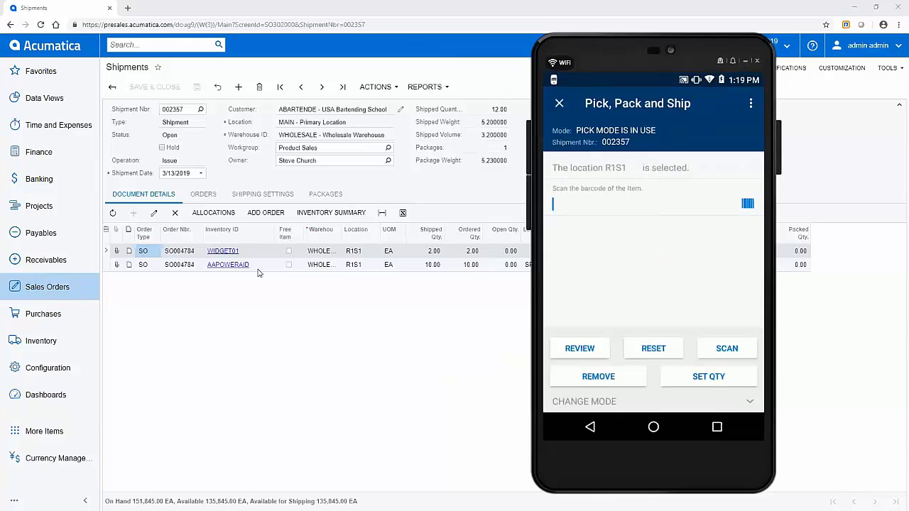
{"action": "type", "text": "5555"}
{"action": "key", "text": "Return"}
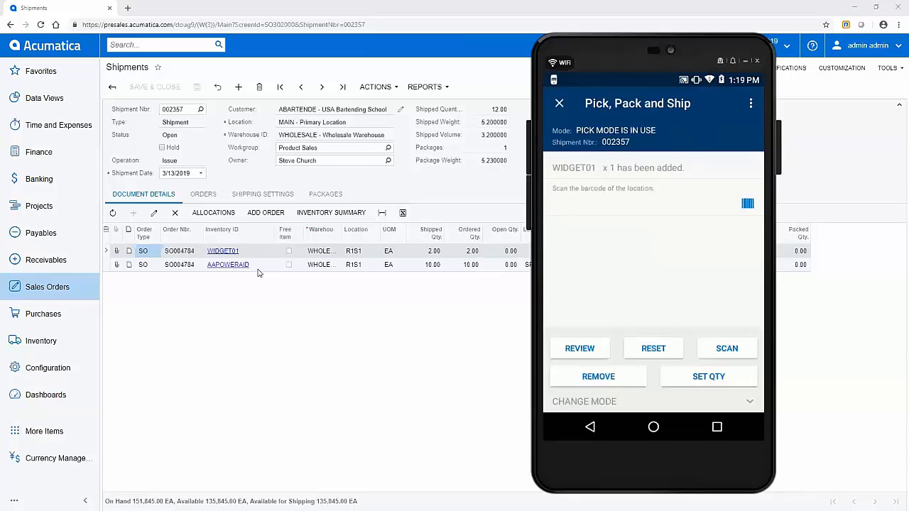
- Pick AAPOWERAID from R1S1 with barcode 3338 and serial number SN0001
{"action": "type", "text": "R1S1"}
{"action": "key", "text": "Return"}
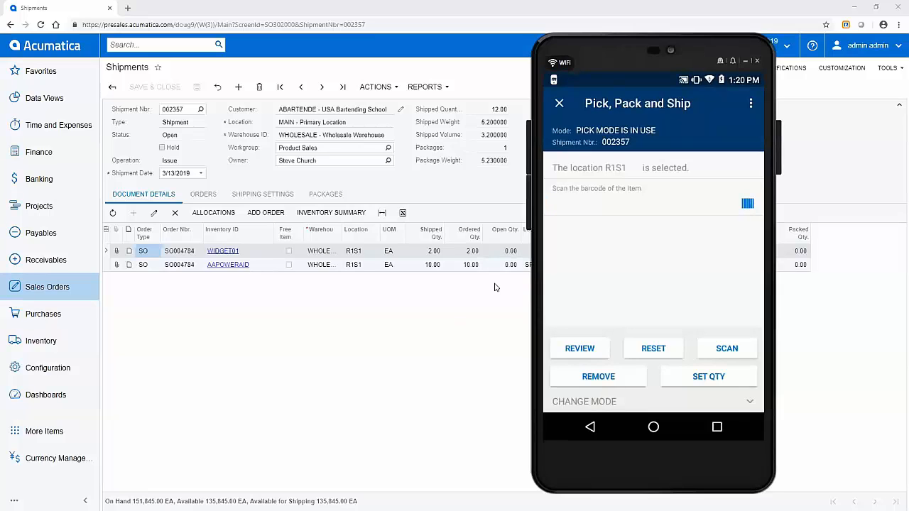
{"action": "type", "text": "3338"}
{"action": "key", "text": "Return"}
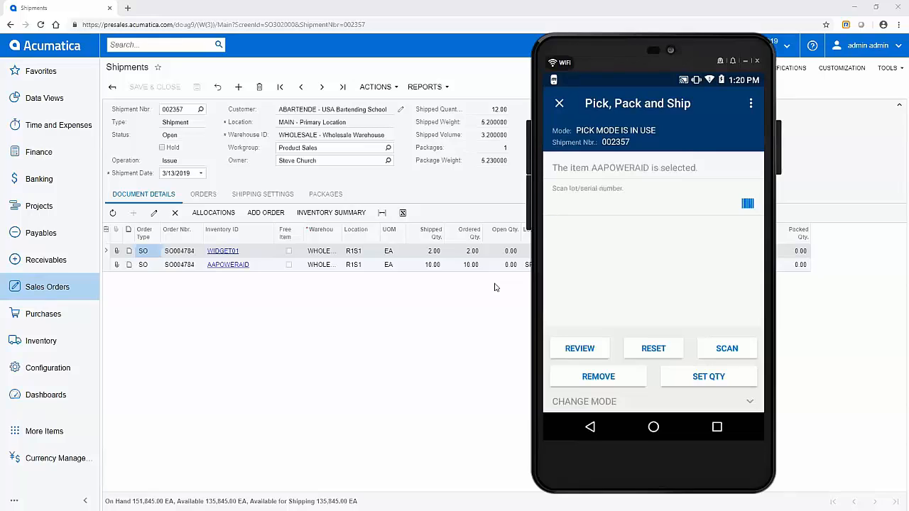
{"action": "type", "text": "SN0001"}
{"action": "key", "text": "Return"}
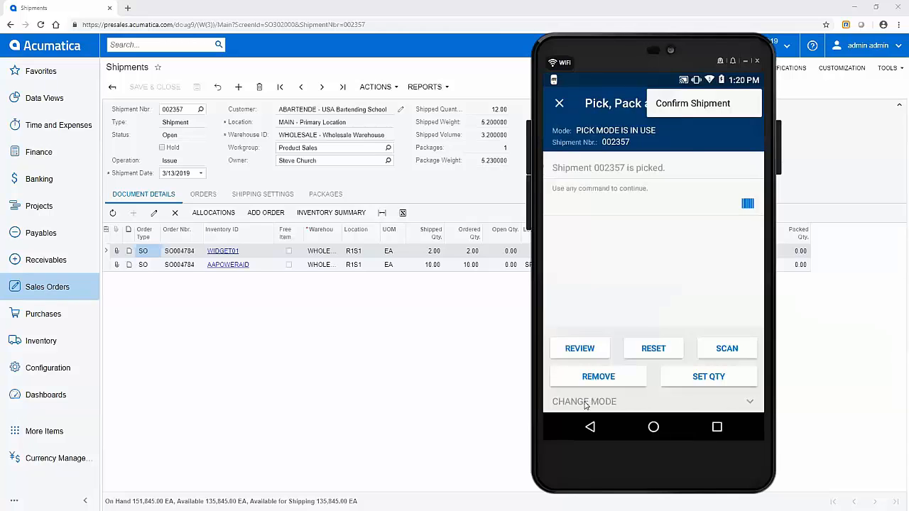
{"action": "left_click", "coordinate": [585, 403]}
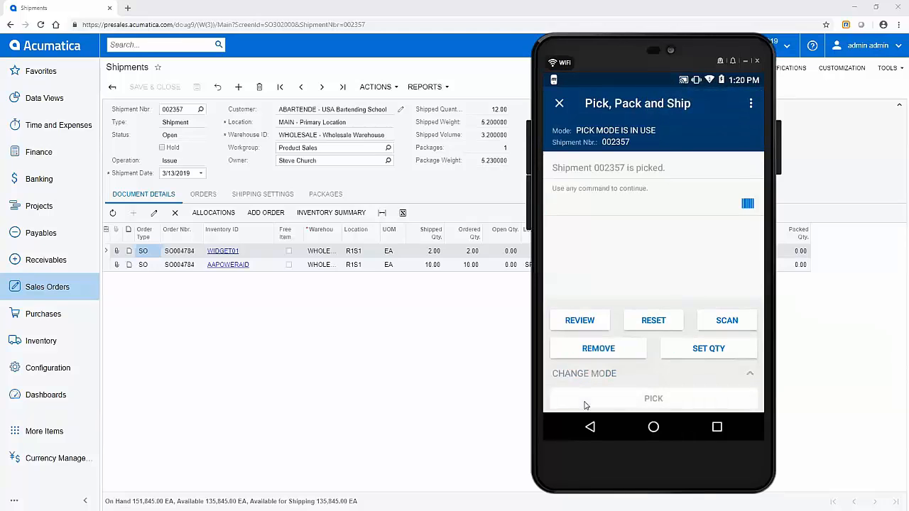
{"action": "left_click", "coordinate": [585, 405]}
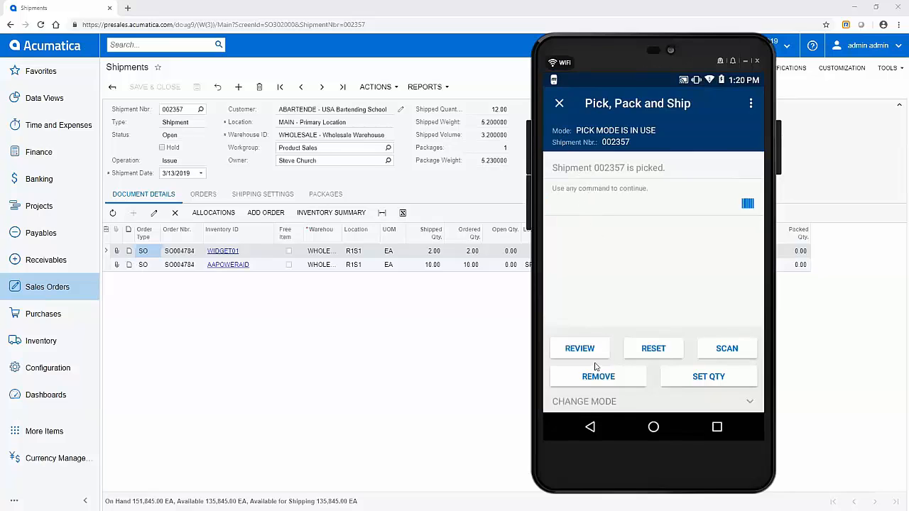
{"action": "left_click", "coordinate": [595, 401]}
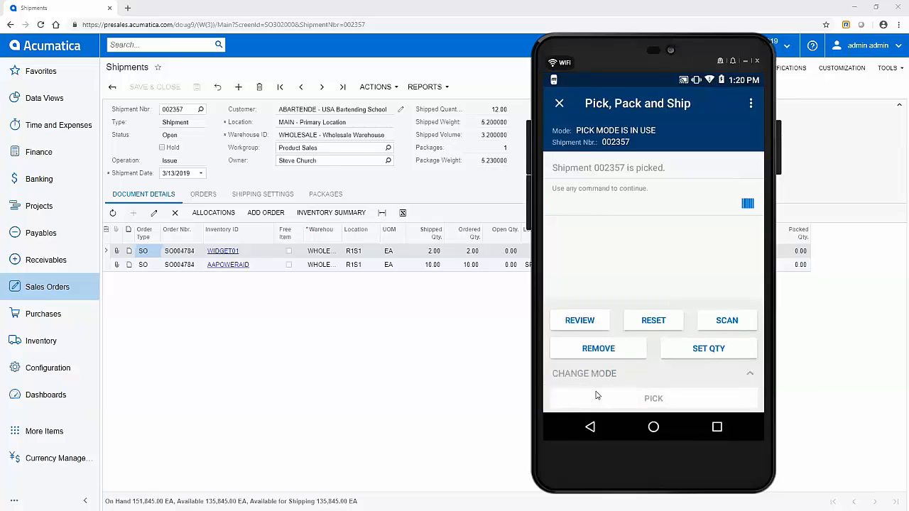
{"action": "left_click", "coordinate": [597, 396]}
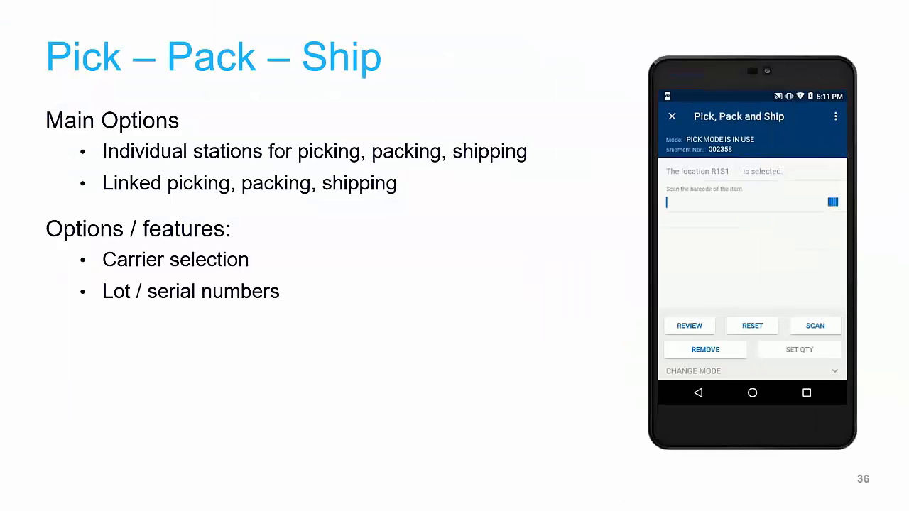
{"action": "key", "text": "Right"}
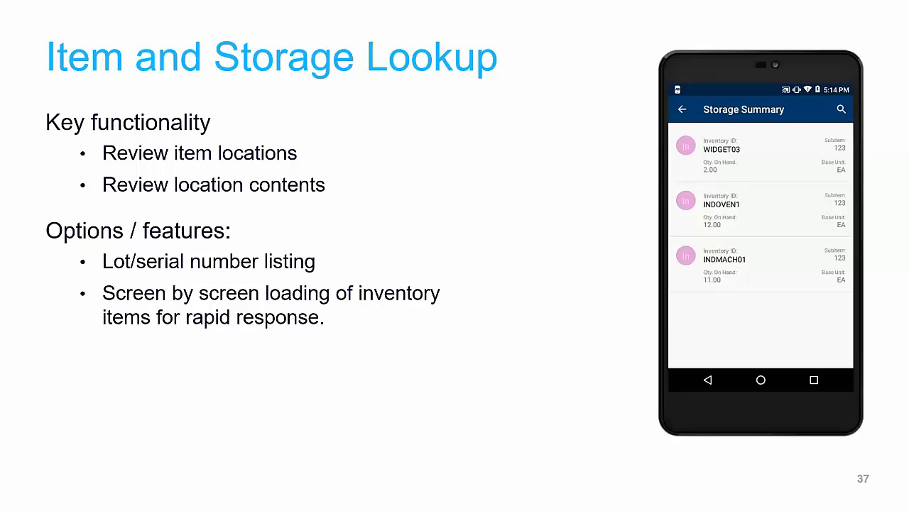
{"action": "key", "text": "Left"}
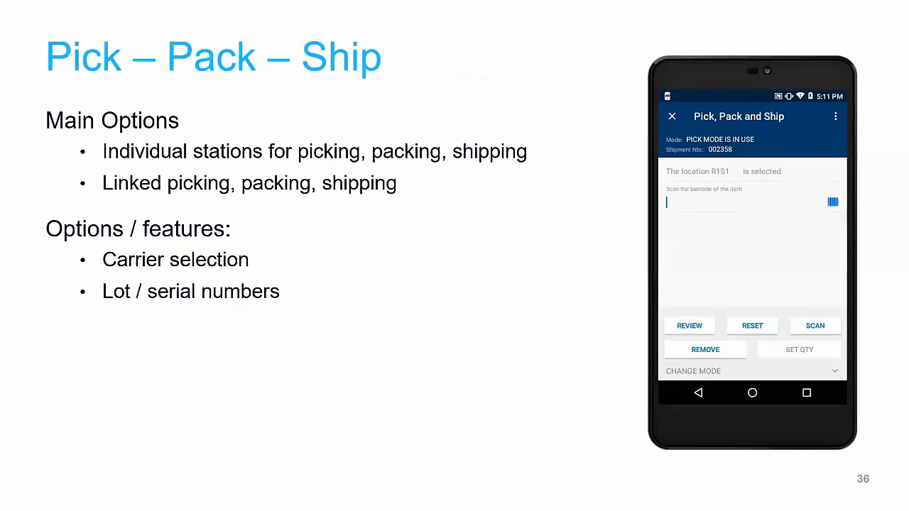
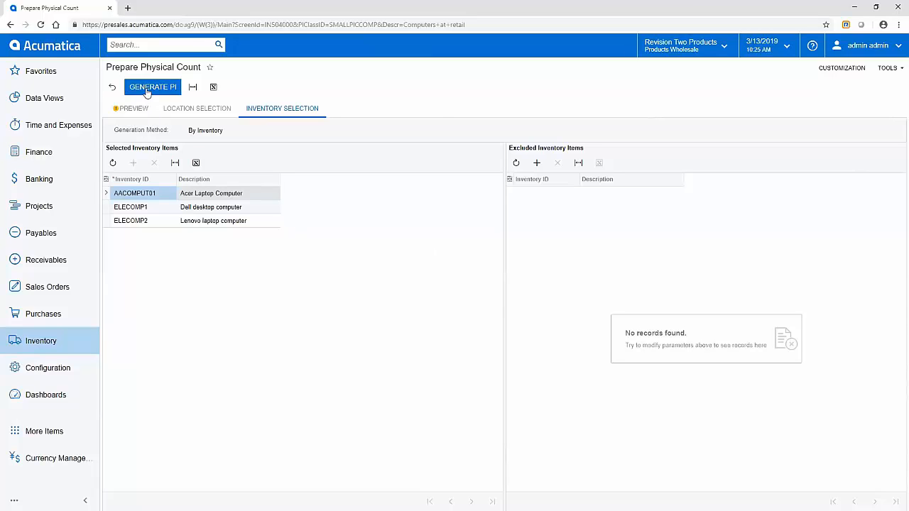
- Preview the count lines: ELECOMP2 at R10RACK1 with book quantity 10.00 EA
{"action": "left_click", "coordinate": [138, 108]}
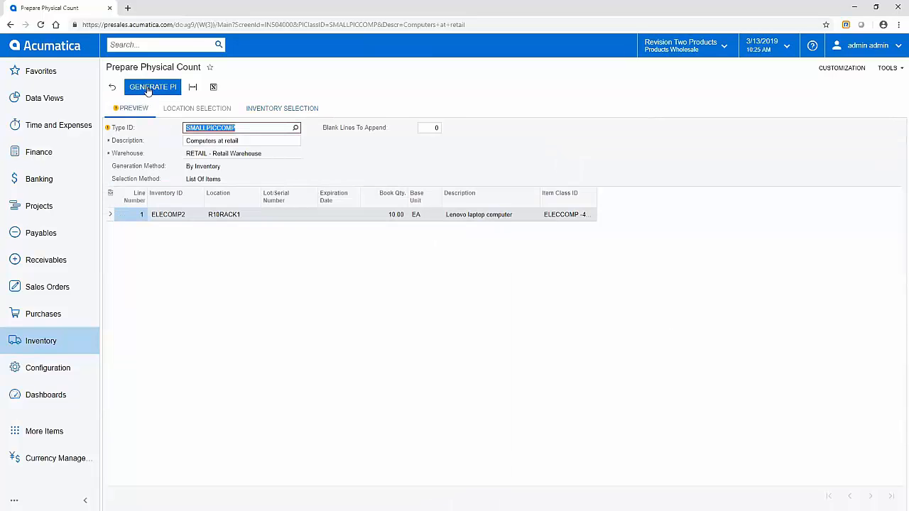
- Generate PI count 000008 for the Retail Warehouse with the ELECOMP2 line
{"action": "left_click", "coordinate": [149, 87]}
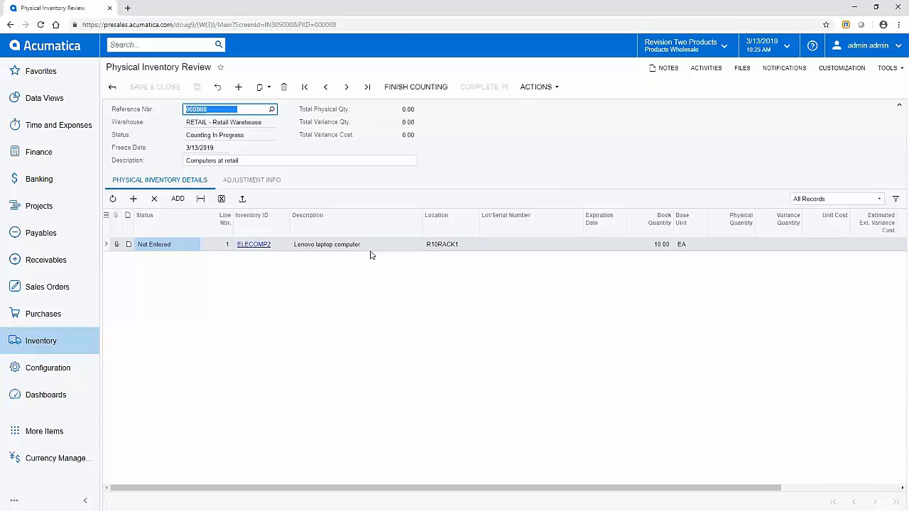
- Give stock item ELECOMP2 a Barcode cross-reference 7777 in unit EA and save it
{"action": "left_click", "coordinate": [251, 245]}
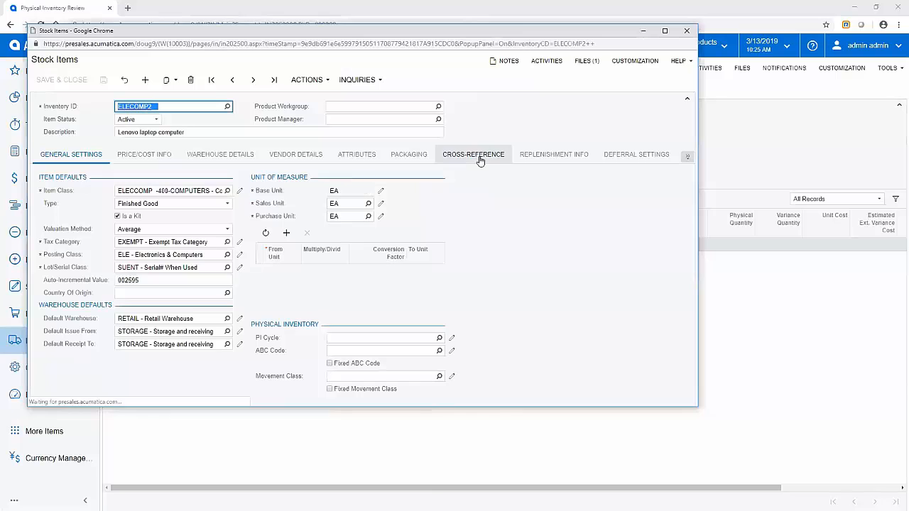
{"action": "left_click", "coordinate": [480, 156]}
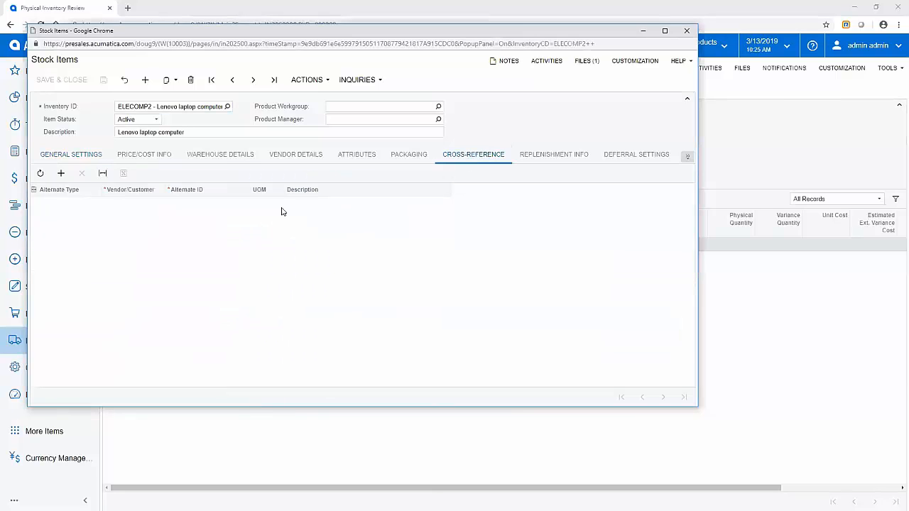
{"action": "left_click", "coordinate": [61, 174]}
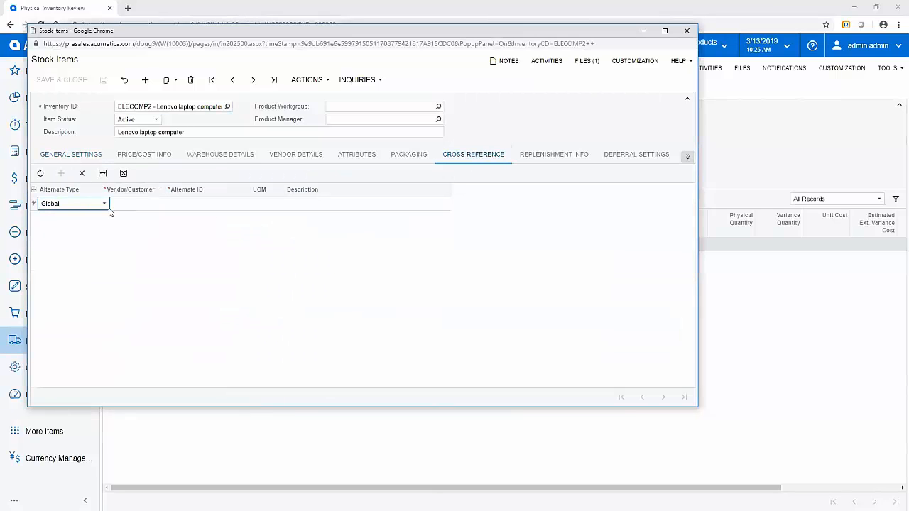
{"action": "left_click", "coordinate": [103, 204]}
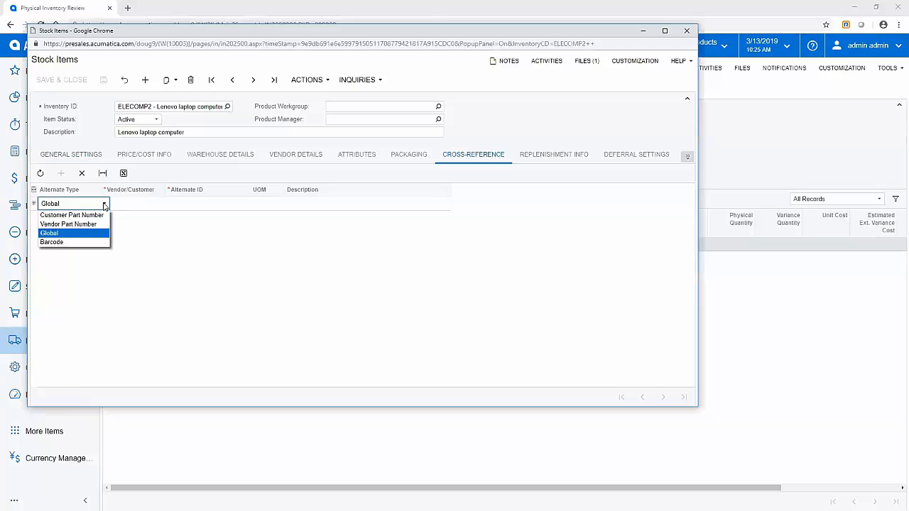
{"action": "left_click", "coordinate": [79, 243]}
{"action": "left_click", "coordinate": [189, 206]}
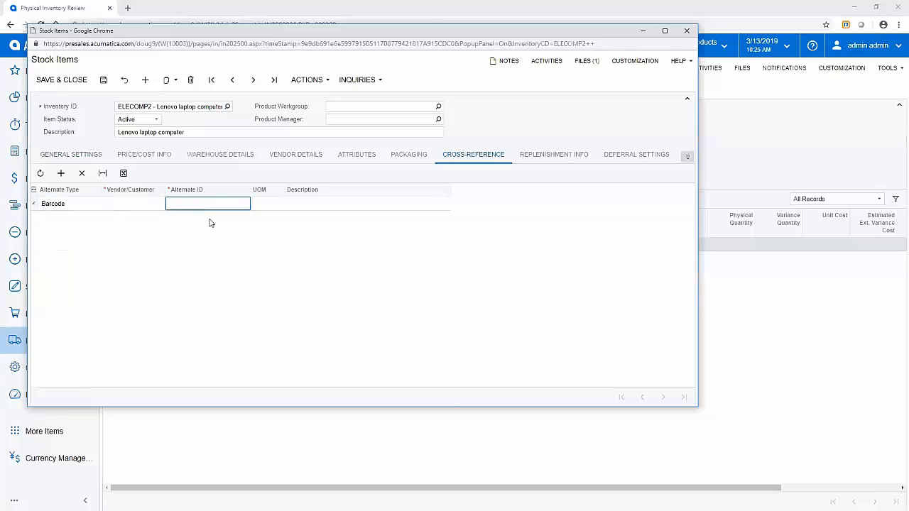
{"action": "type", "text": "7777"}
{"action": "key", "text": "Tab"}
{"action": "type", "text": "wa"}
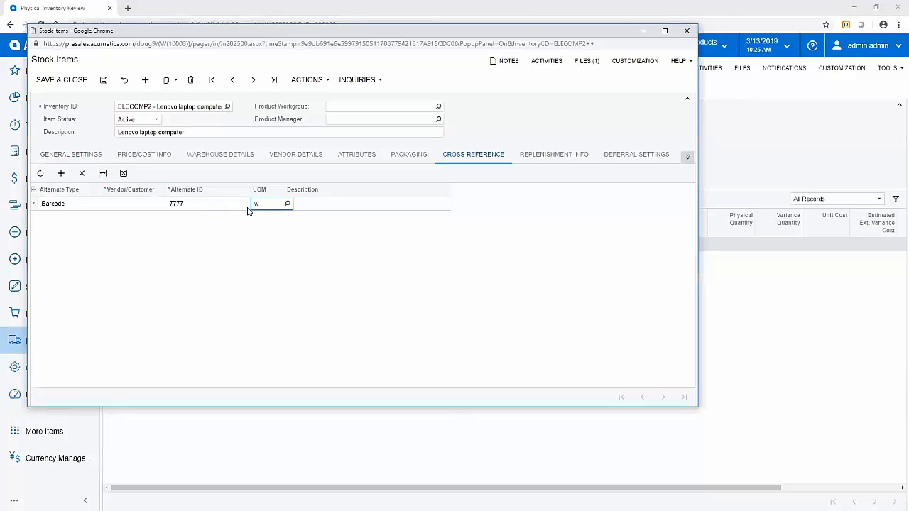
{"action": "key", "text": "Tab"}
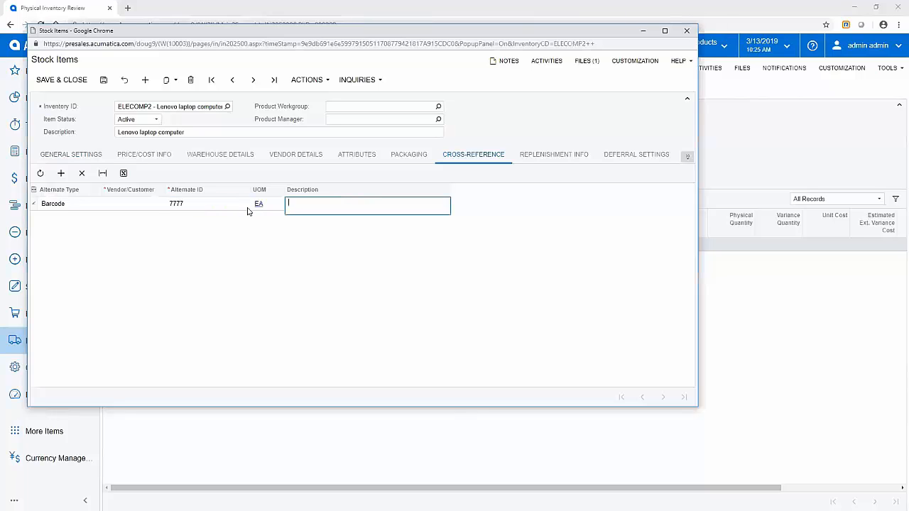
{"action": "left_click", "coordinate": [78, 86]}
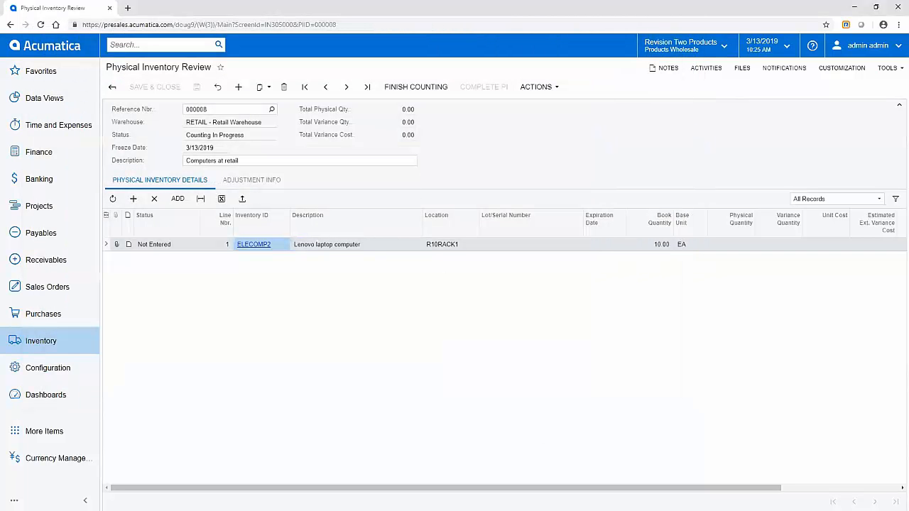
- Switch to the mirrored phone and launch Scan and Count from the app menu
{"action": "key", "text": "alt+Tab"}
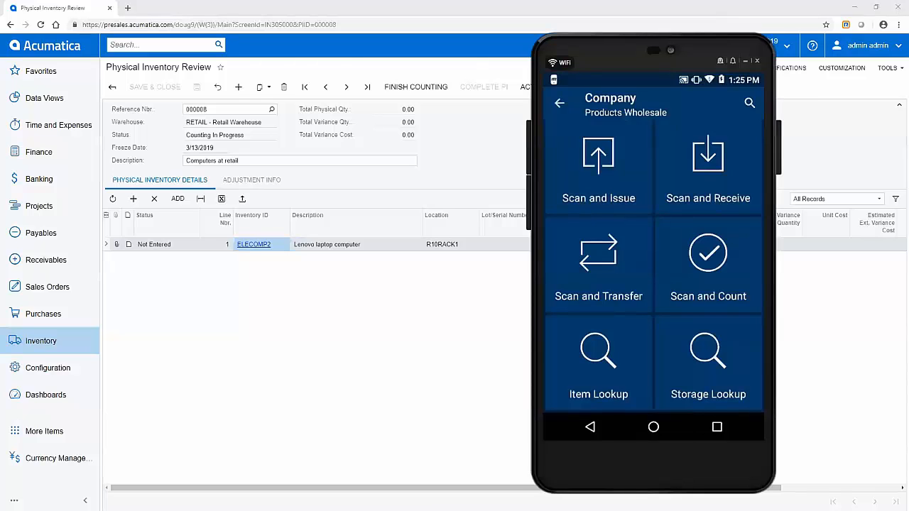
{"action": "scroll", "coordinate": [653, 265], "scroll_direction": "up", "scroll_amount": 3}
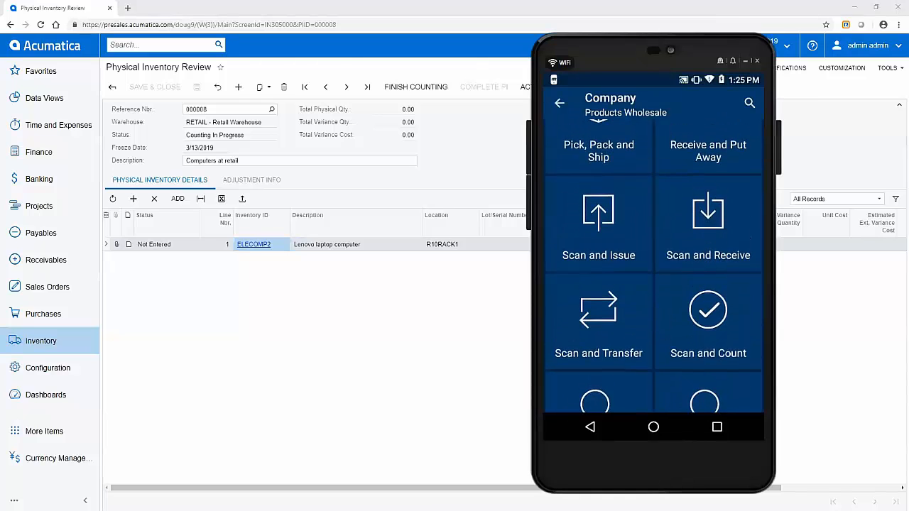
{"action": "scroll", "coordinate": [582, 351], "scroll_direction": "down", "scroll_amount": 3}
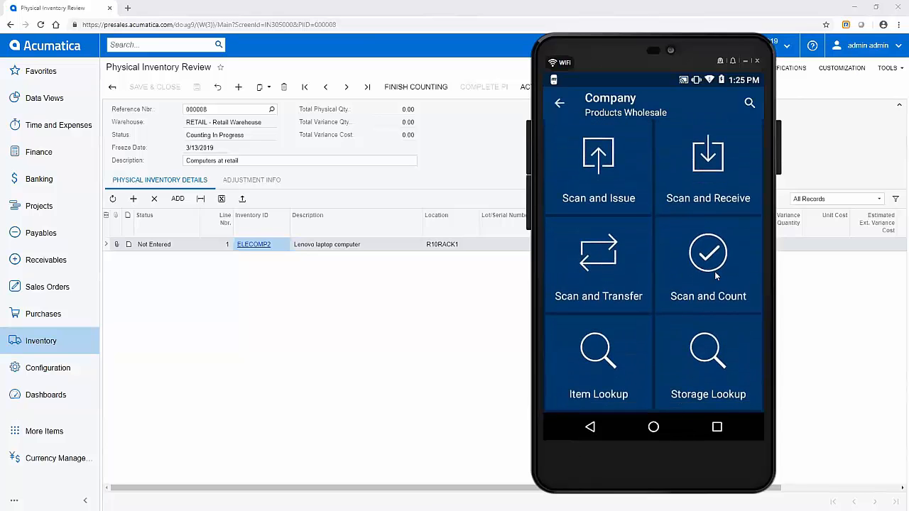
{"action": "left_click", "coordinate": [713, 267]}
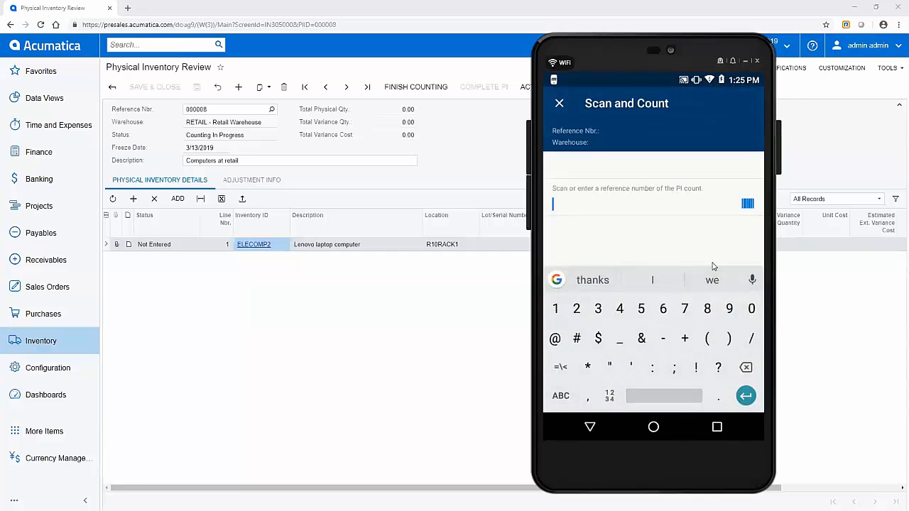
- Load PI count 000008 on the phone and select counting location R10RACK1
{"action": "type", "text": "0"}
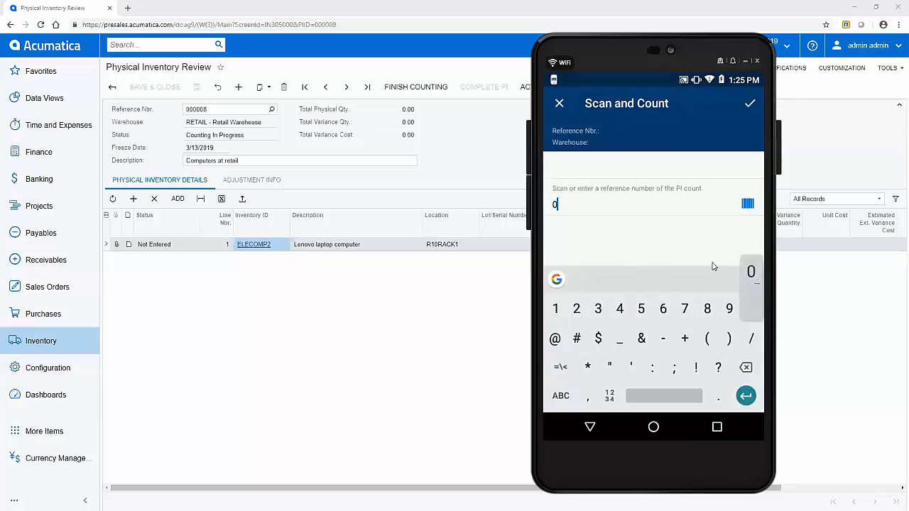
{"action": "type", "text": "00008"}
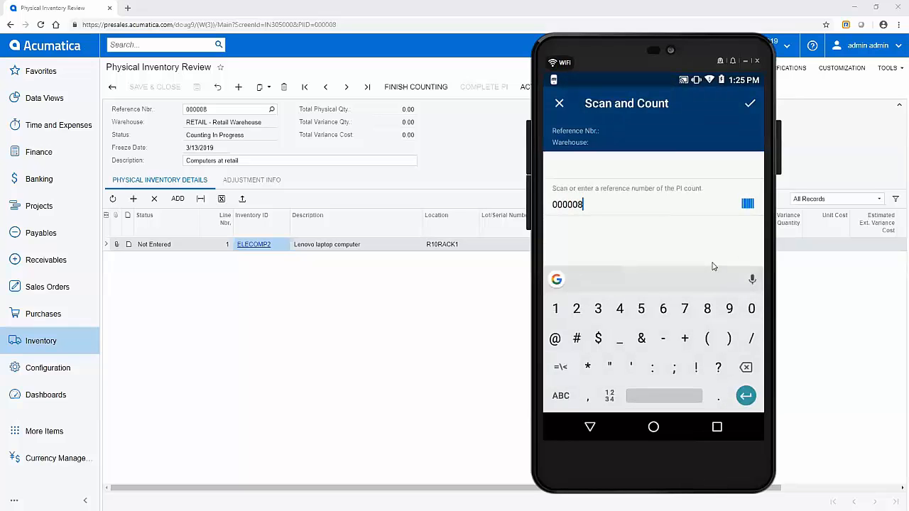
{"action": "key", "text": "Return"}
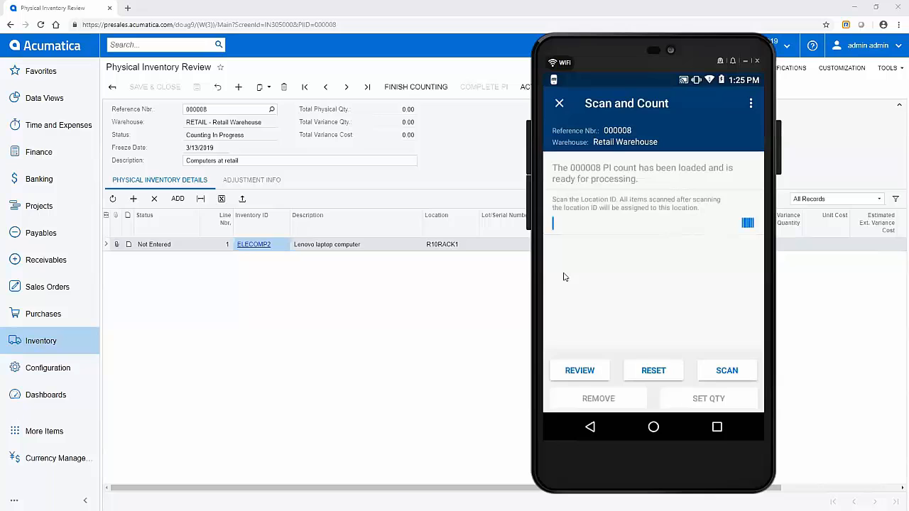
{"action": "type", "text": "1"}
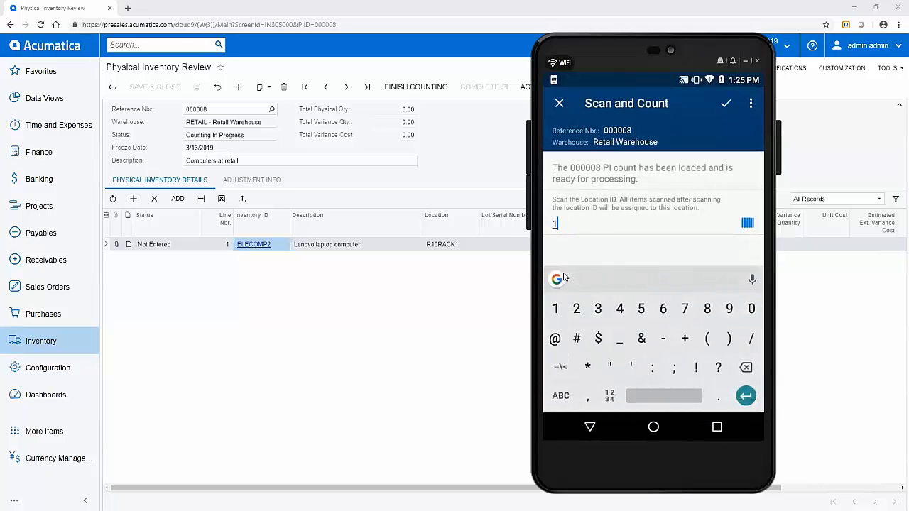
{"action": "type", "text": "0"}
{"action": "key", "text": "BackSpace"}
{"action": "key", "text": "BackSpace"}
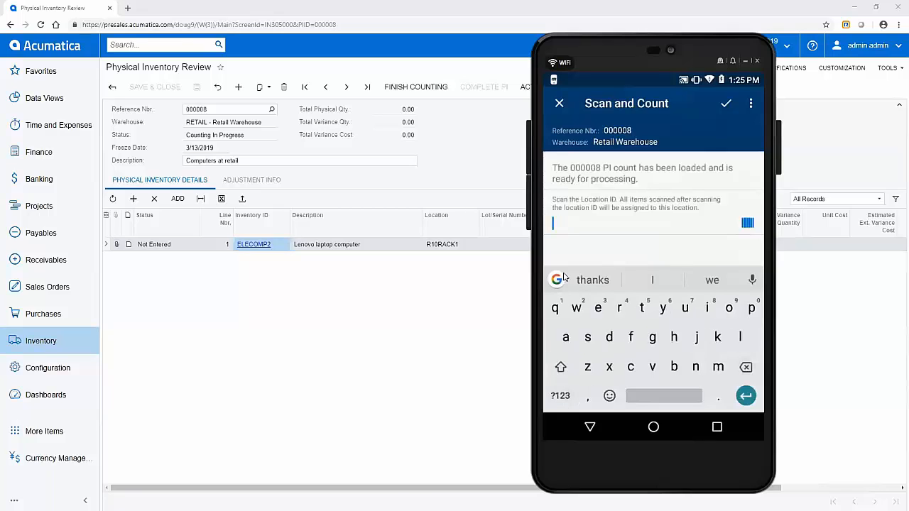
{"action": "type", "text": "R"}
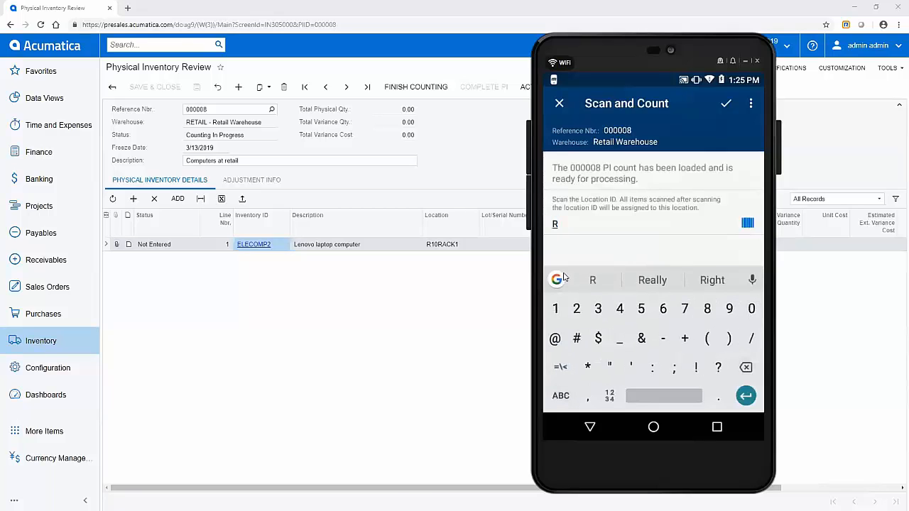
{"action": "type", "text": "1"}
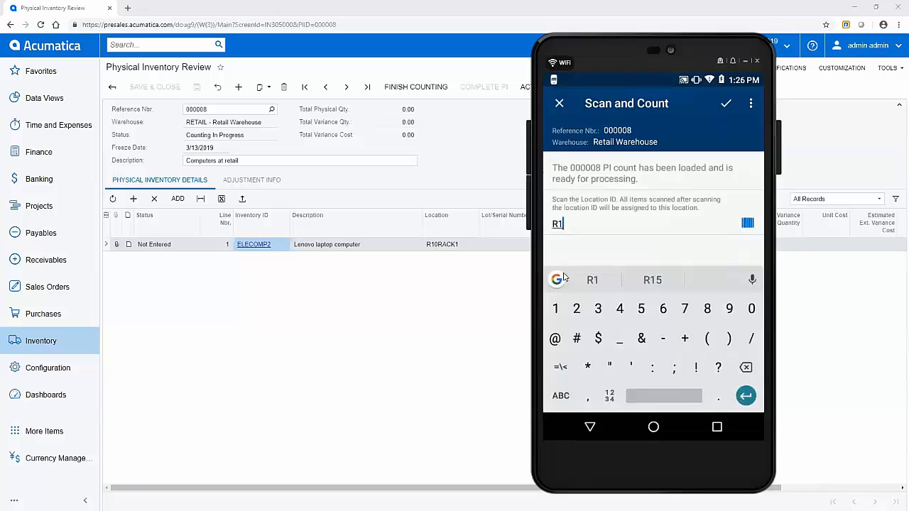
{"action": "type", "text": "0"}
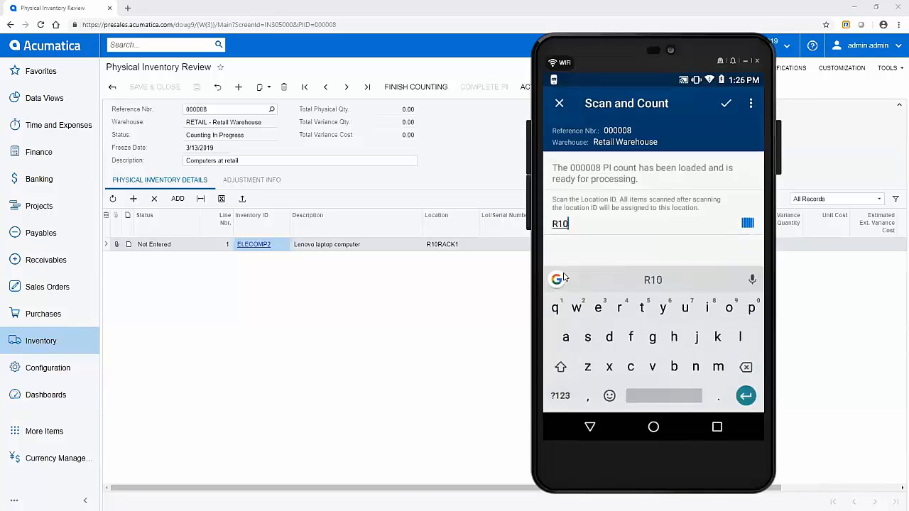
{"action": "type", "text": "RAC"}
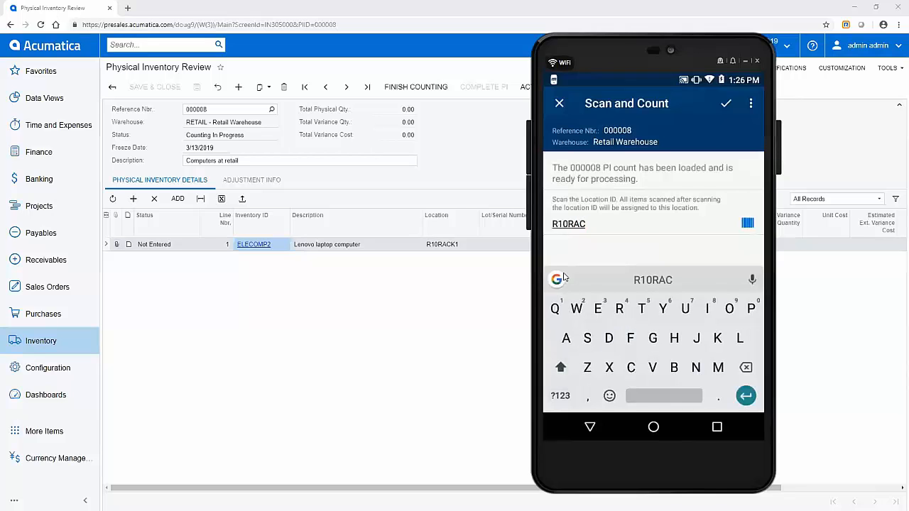
{"action": "type", "text": "K"}
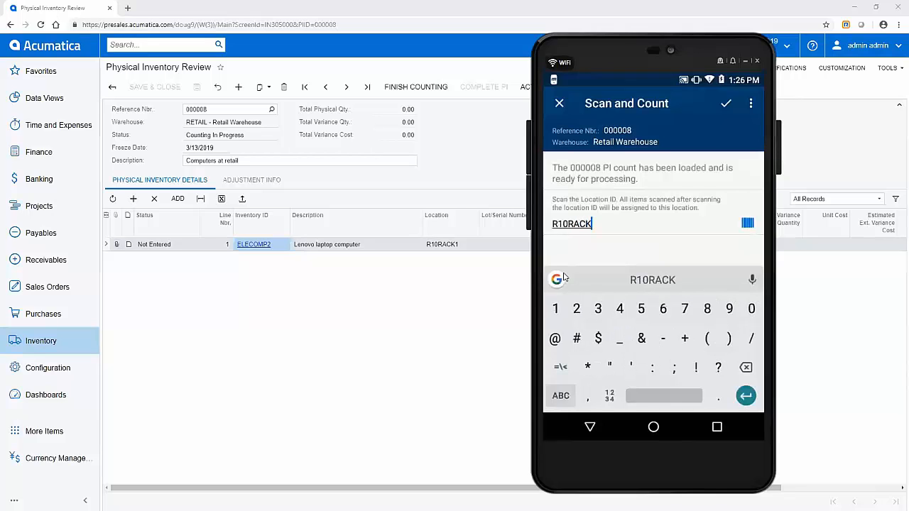
{"action": "type", "text": "1"}
{"action": "key", "text": "Return"}
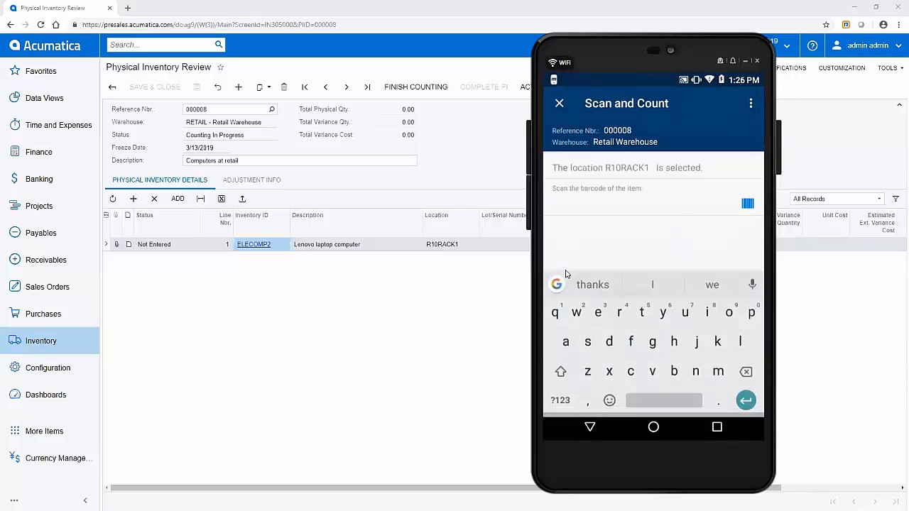
- Scan barcode 7777 to count one ELECOMP2, then reload the count to show quantity 1.00
{"action": "type", "text": "77"}
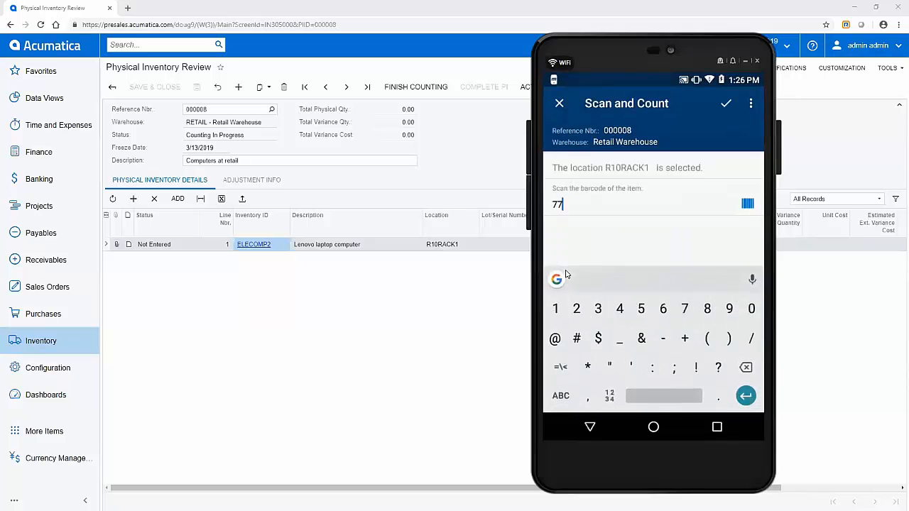
{"action": "type", "text": "77"}
{"action": "key", "text": "Return"}
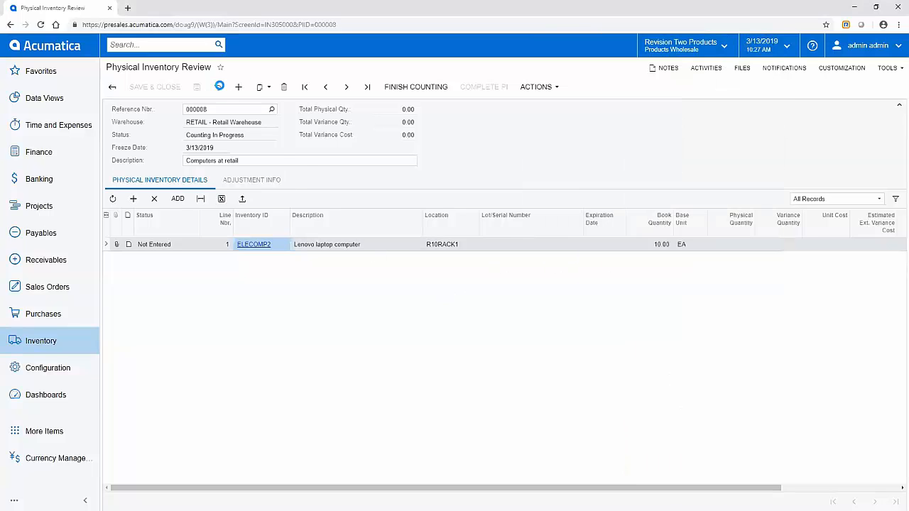
{"action": "left_click", "coordinate": [220, 88]}
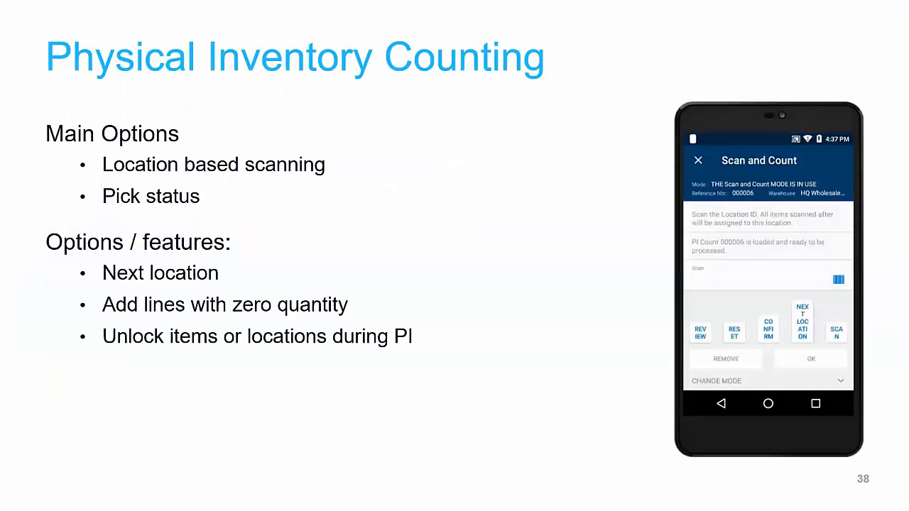
- Advance the presentation through slides 39, 40 and 41
{"action": "key", "text": "Right"}
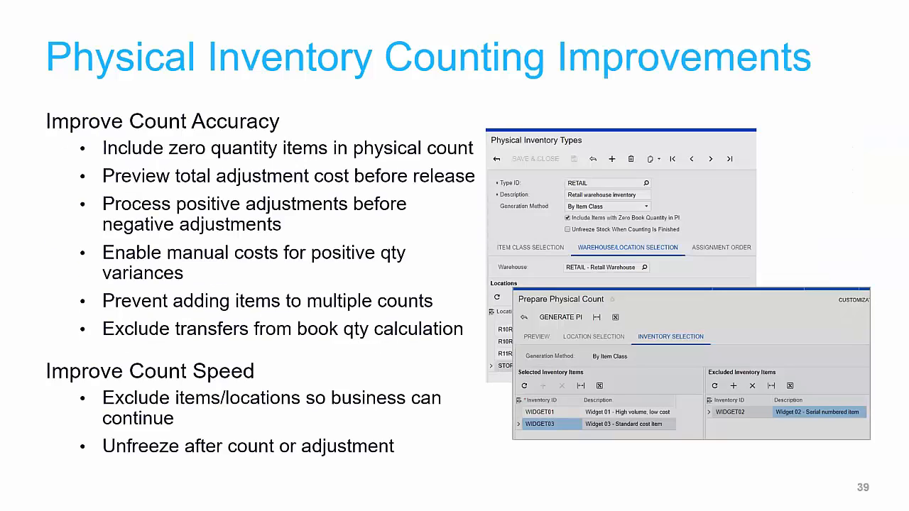
{"action": "key", "text": "Right"}
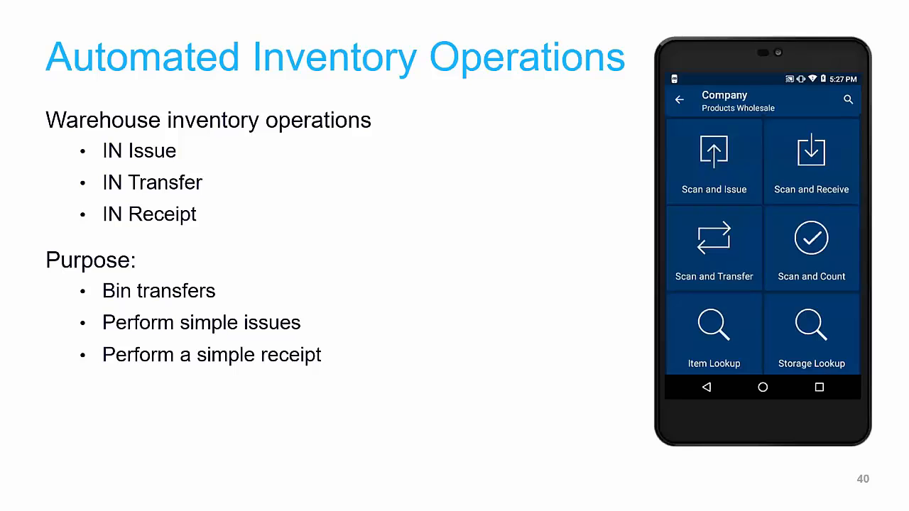
{"action": "key", "text": "Right"}
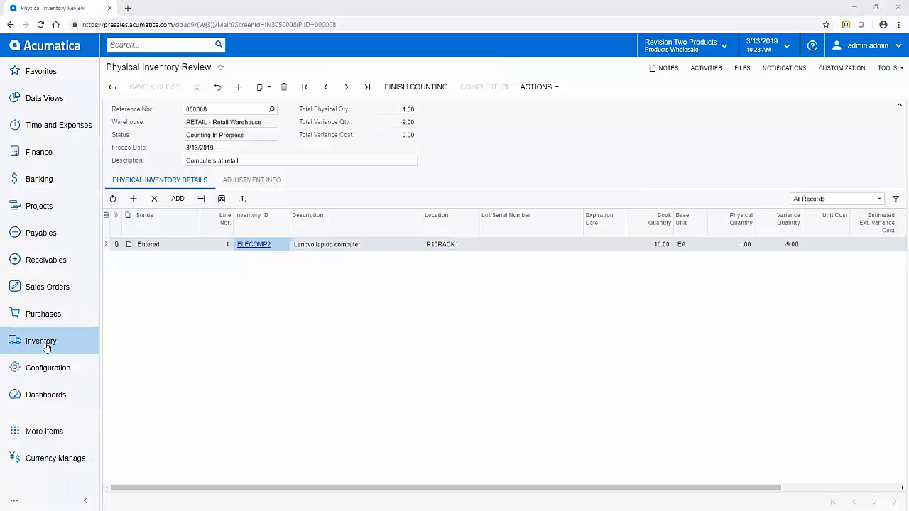
- Open Inventory Allocation Details for item WIDGET01
{"action": "left_click", "coordinate": [44, 343]}
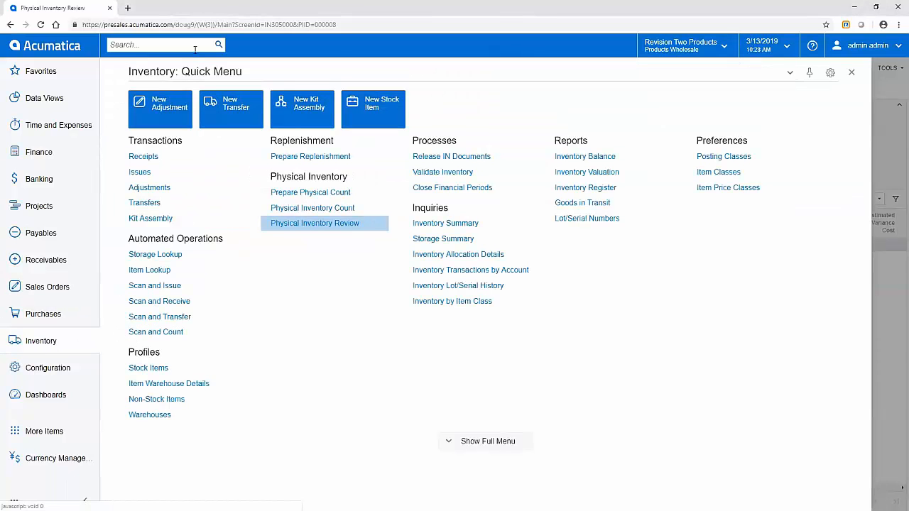
{"action": "left_click", "coordinate": [434, 254]}
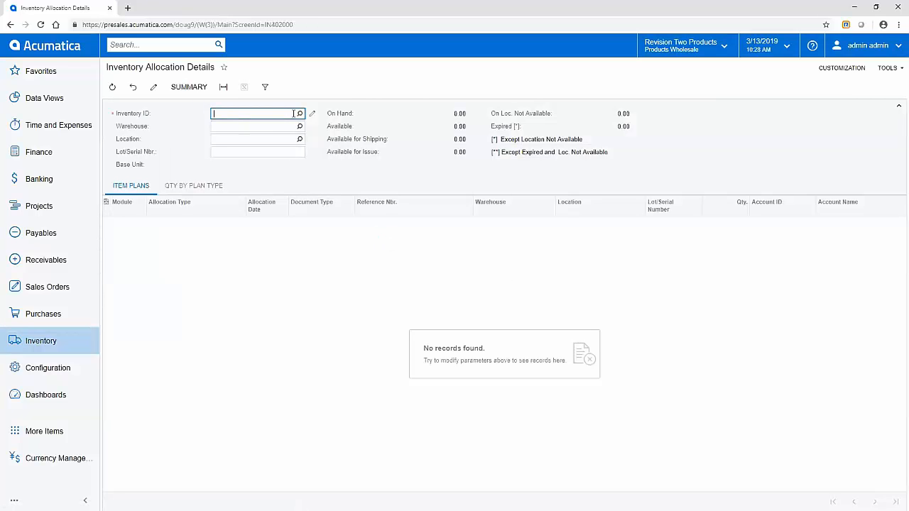
{"action": "type", "text": "widget01"}
{"action": "key", "text": "Tab"}
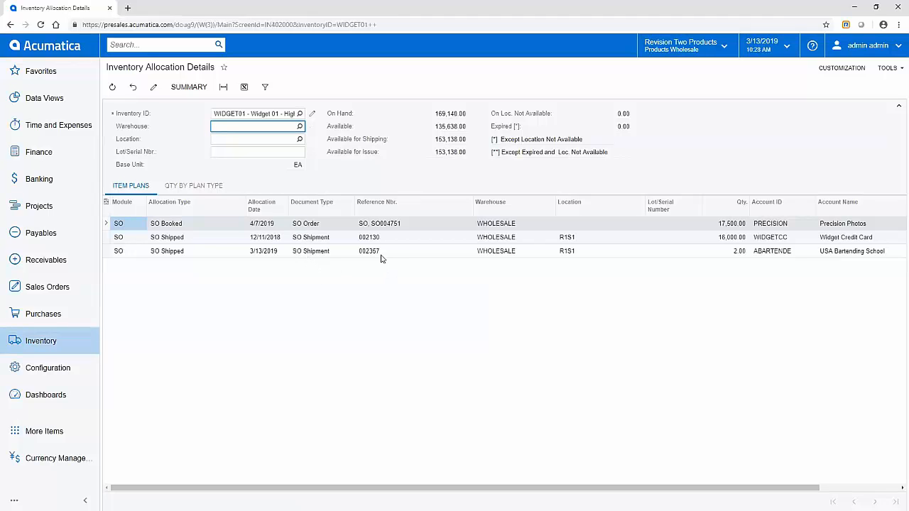
- Show WIDGET01's quantities by plan type, widening Plan Type columns and filtering both grids to All Records
{"action": "left_click", "coordinate": [189, 187]}
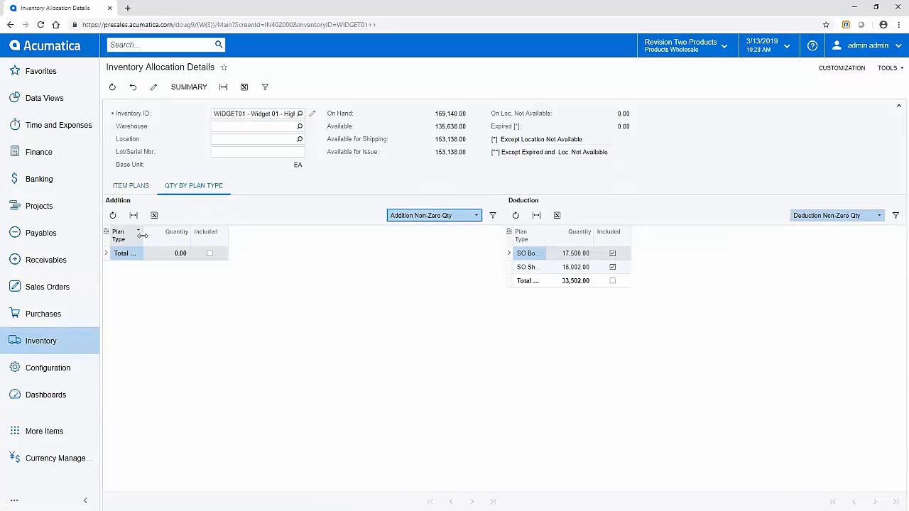
{"action": "left_click_drag", "start_coordinate": [143, 240], "coordinate": [190, 239]}
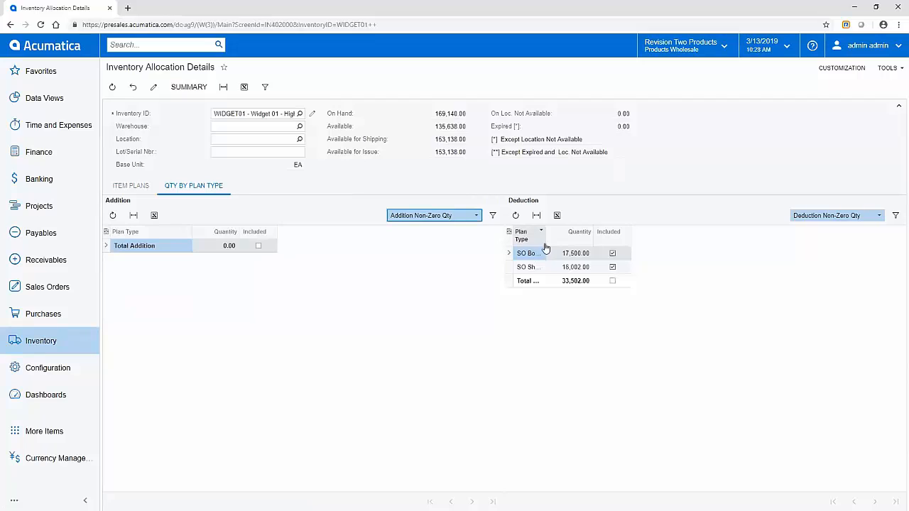
{"action": "left_click_drag", "start_coordinate": [547, 239], "coordinate": [627, 239]}
{"action": "left_click", "coordinate": [880, 216]}
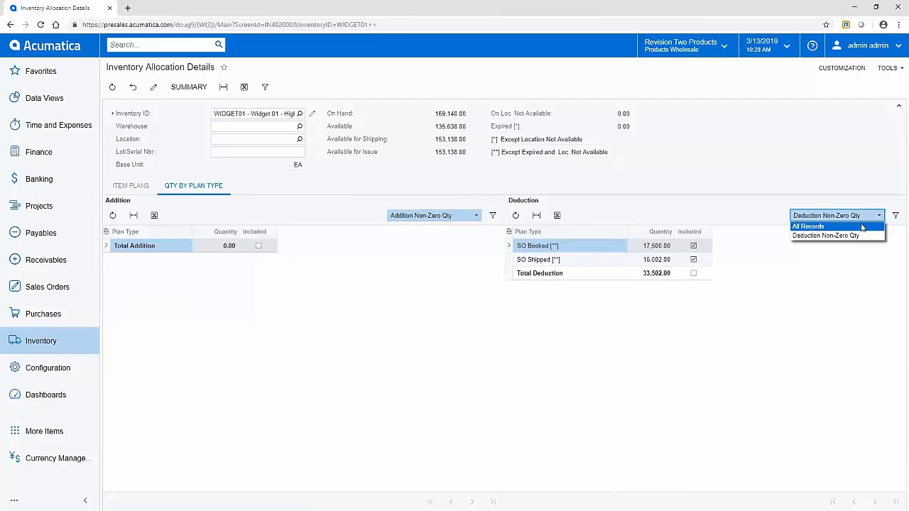
{"action": "left_click", "coordinate": [810, 227]}
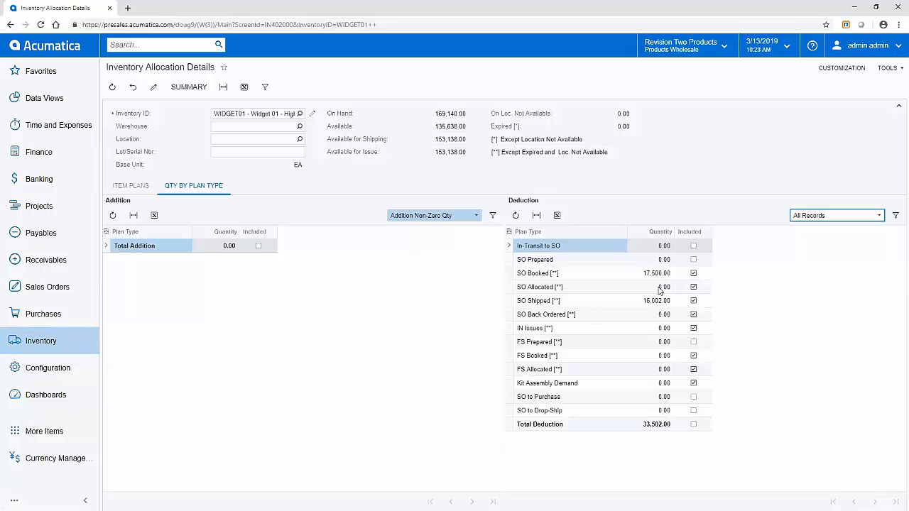
{"action": "left_click", "coordinate": [440, 216]}
{"action": "left_click", "coordinate": [428, 226]}
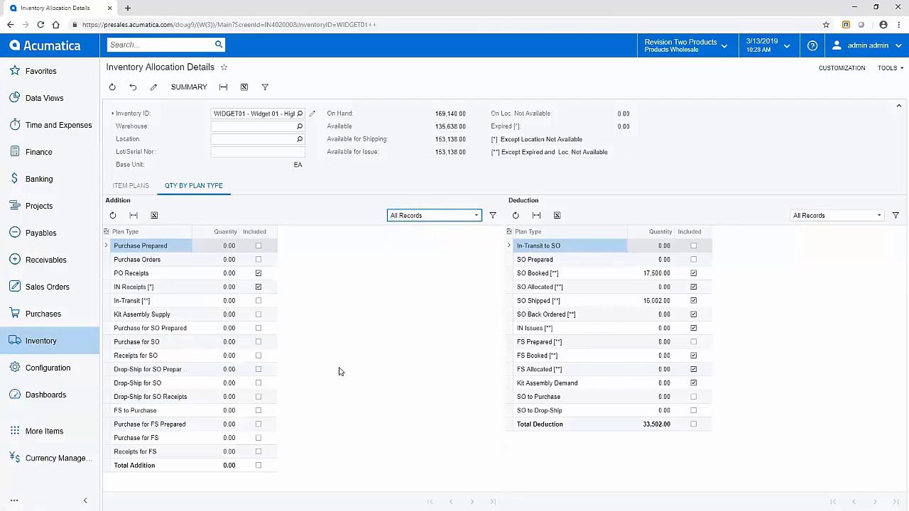